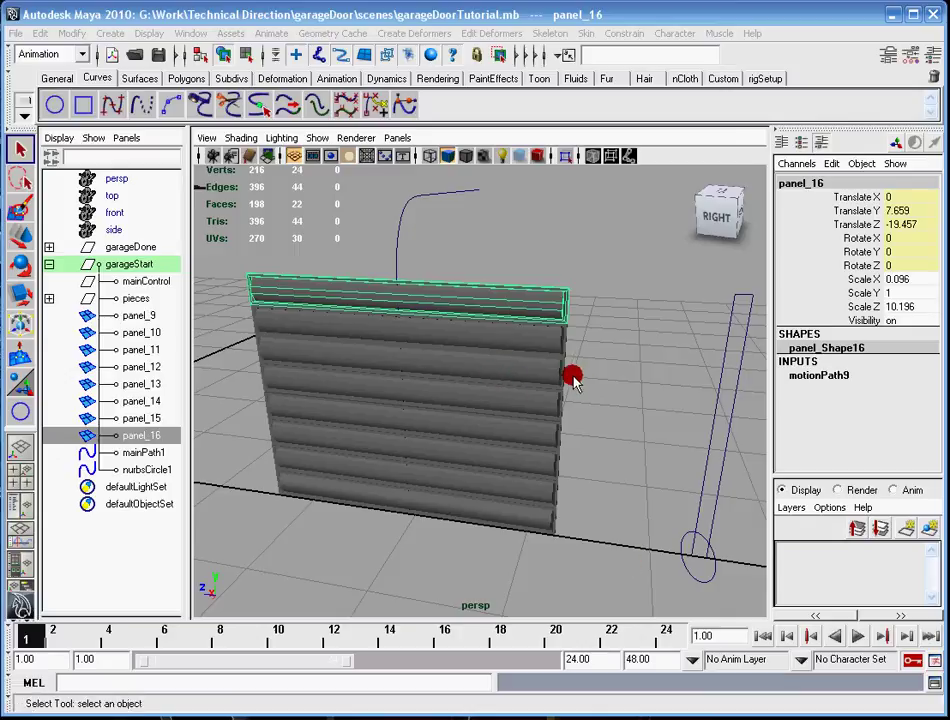
# - Try raising the control circle beside the garage door along its vertical track, and undo the move
pyautogui.keyDown('alt'); pyautogui.moveTo(628, 354); pyautogui.dragTo(568, 369); pyautogui.keyUp('alt')
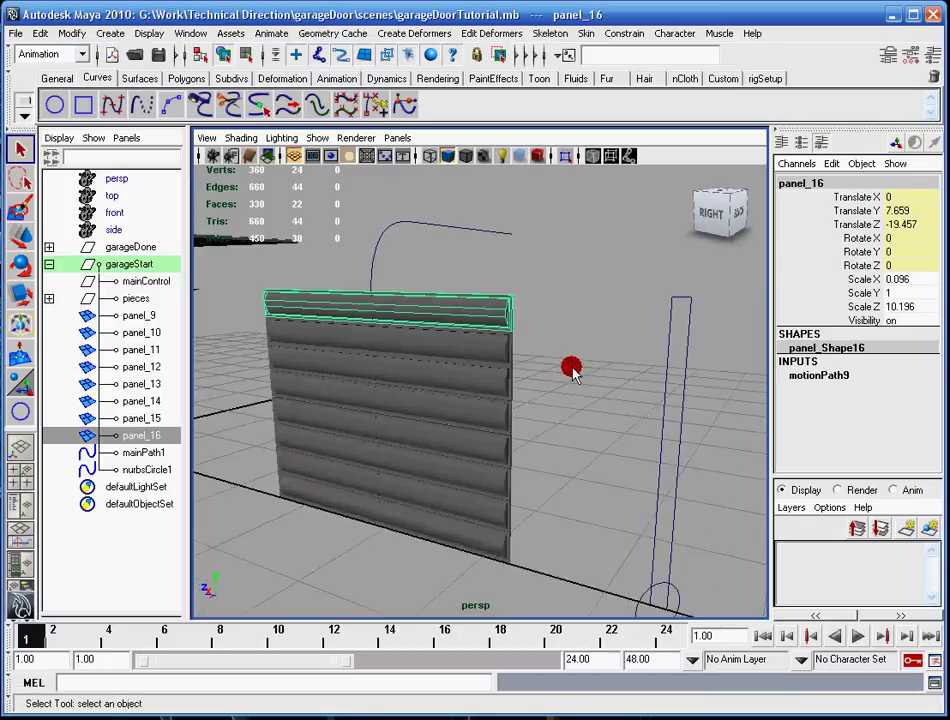
pyautogui.keyDown('alt'); pyautogui.moveTo(568, 369); pyautogui.dragTo(631, 401, button='middle'); pyautogui.keyUp('alt')
pyautogui.keyDown('alt'); pyautogui.moveTo(631, 401); pyautogui.dragTo(598, 509, button='right'); pyautogui.keyUp('alt')
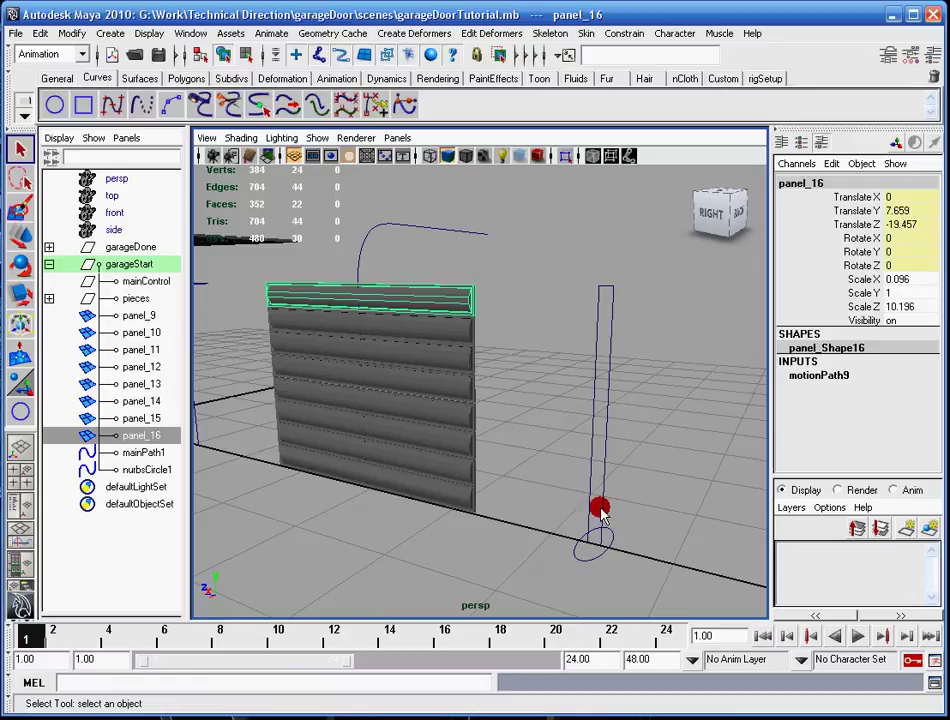
pyautogui.click(588, 563)
pyautogui.press('w')
pyautogui.moveTo(593, 535)
pyautogui.mouseDown()
pyautogui.moveTo(600, 184)
pyautogui.moveTo(608, 529)
pyautogui.mouseUp()
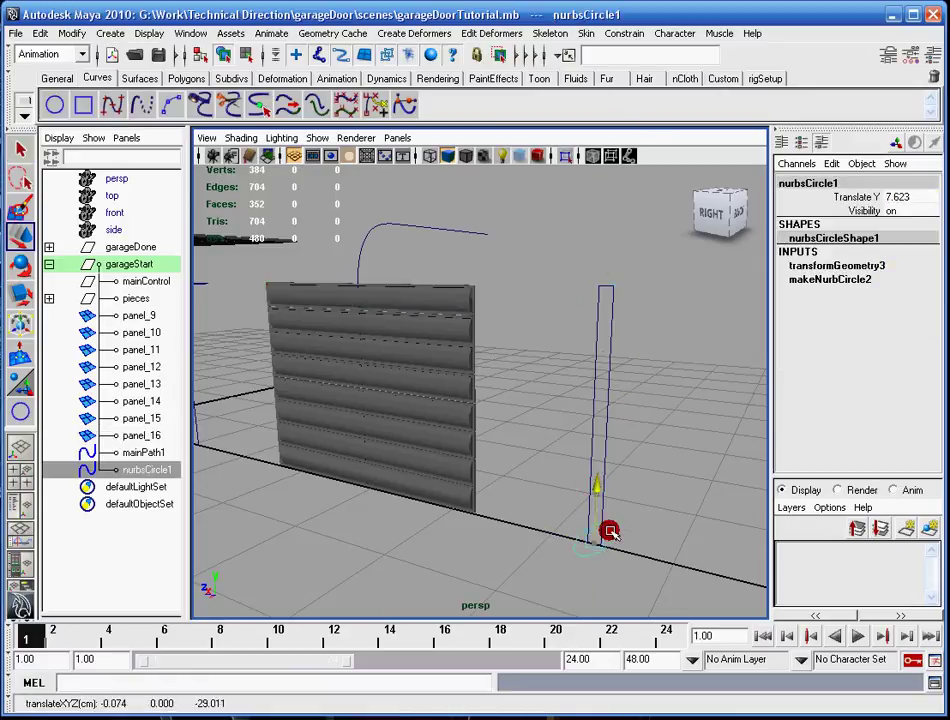
pyautogui.hotkey('ctrl', 'z')
# - Try sliding the U Value of the top panel's motionPath9 along the path, and deselect the panel
pyautogui.keyDown('alt'); pyautogui.moveTo(484, 314); pyautogui.dragTo(509, 384); pyautogui.keyUp('alt')
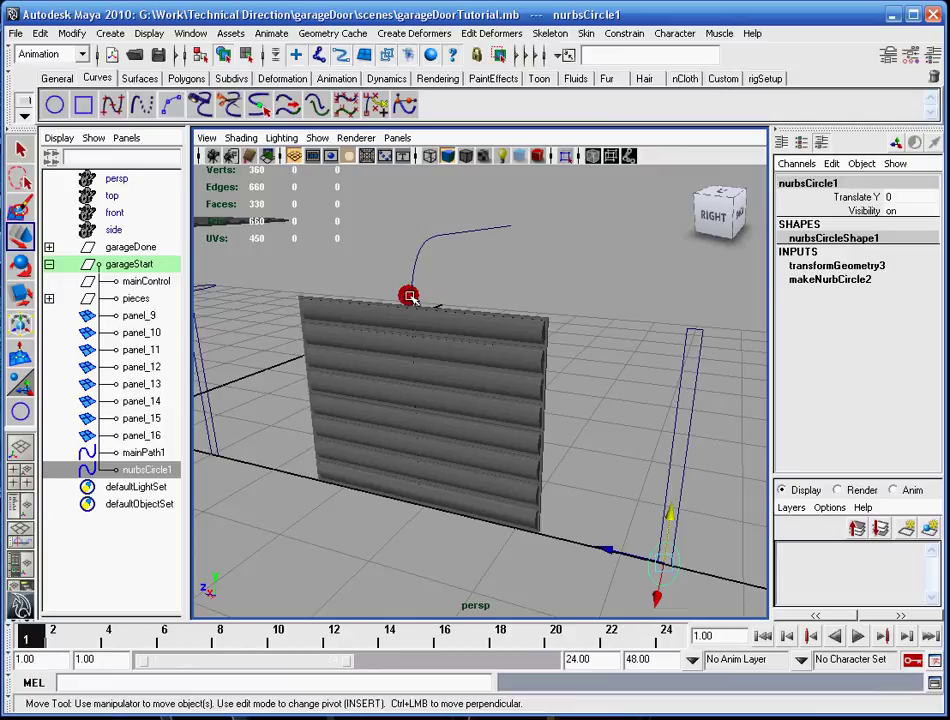
pyautogui.click(482, 333)
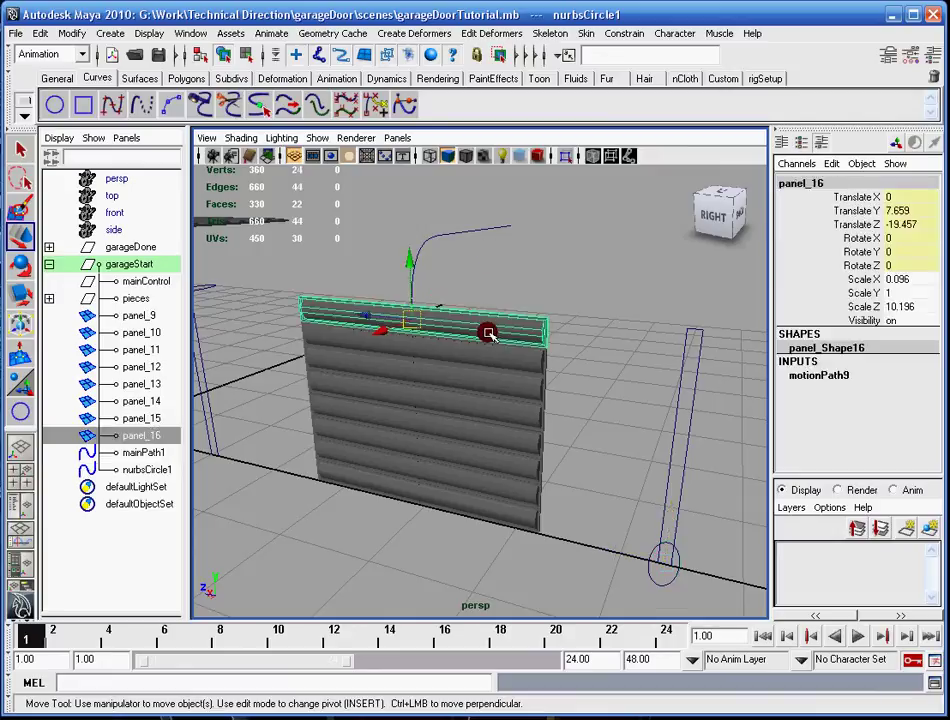
pyautogui.click(807, 380)
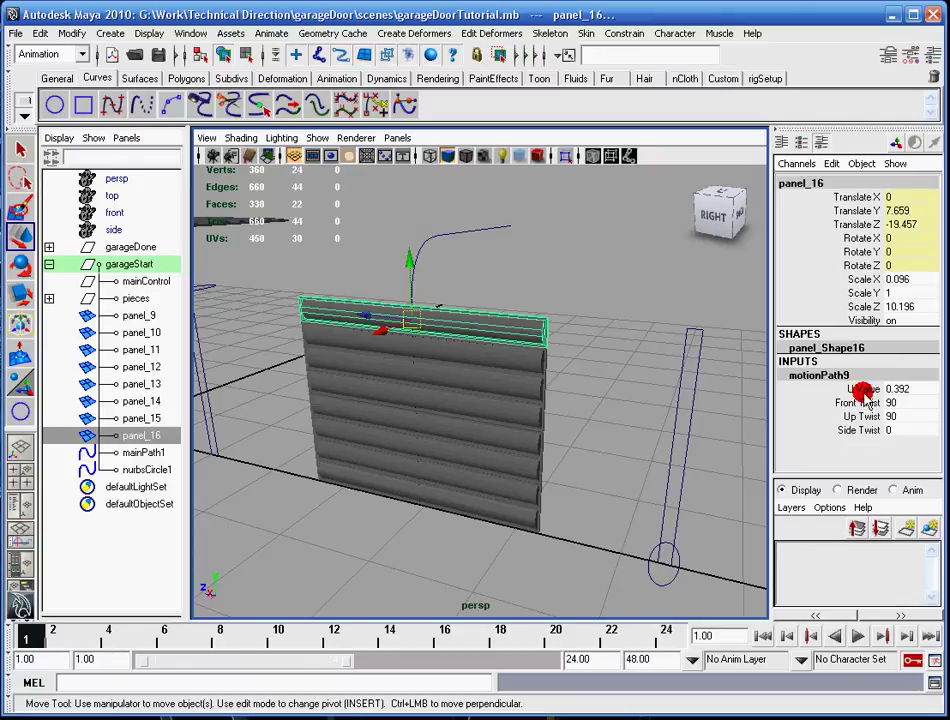
pyautogui.click(862, 389)
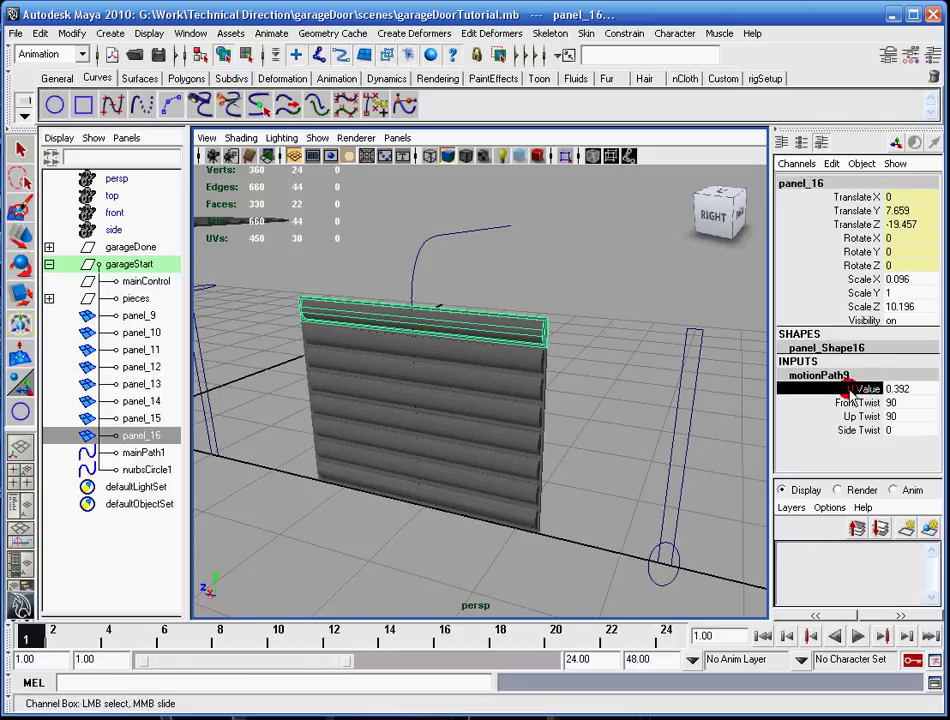
pyautogui.moveTo(657, 373); pyautogui.dragTo(647, 324, button='middle')
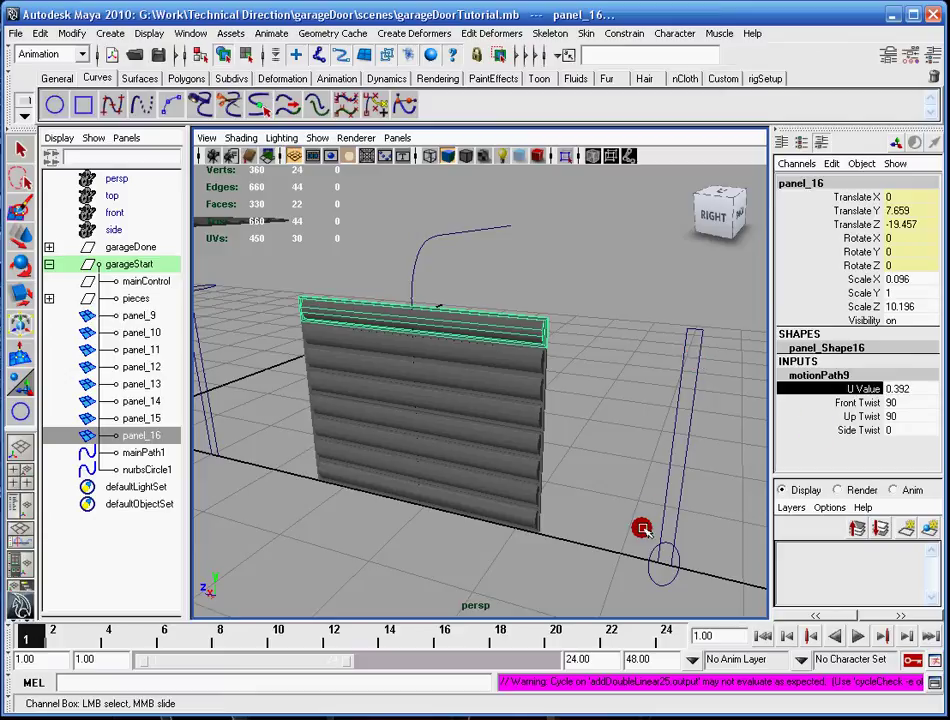
pyautogui.click(577, 341)
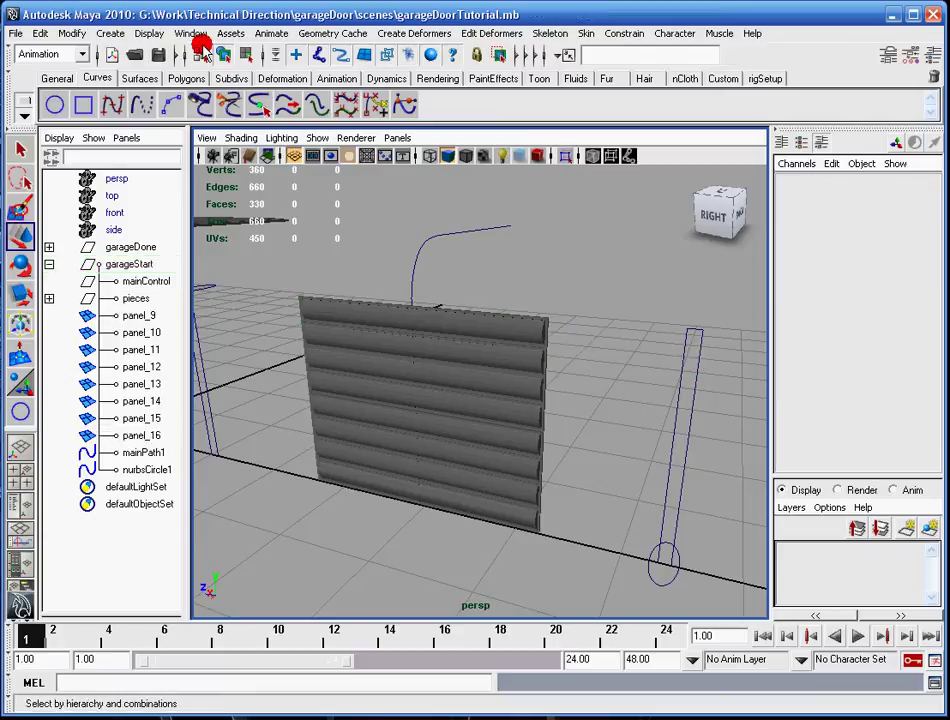
# - Open the Set Driven Key window and place it fully in view beside the door model
pyautogui.click(199, 35)
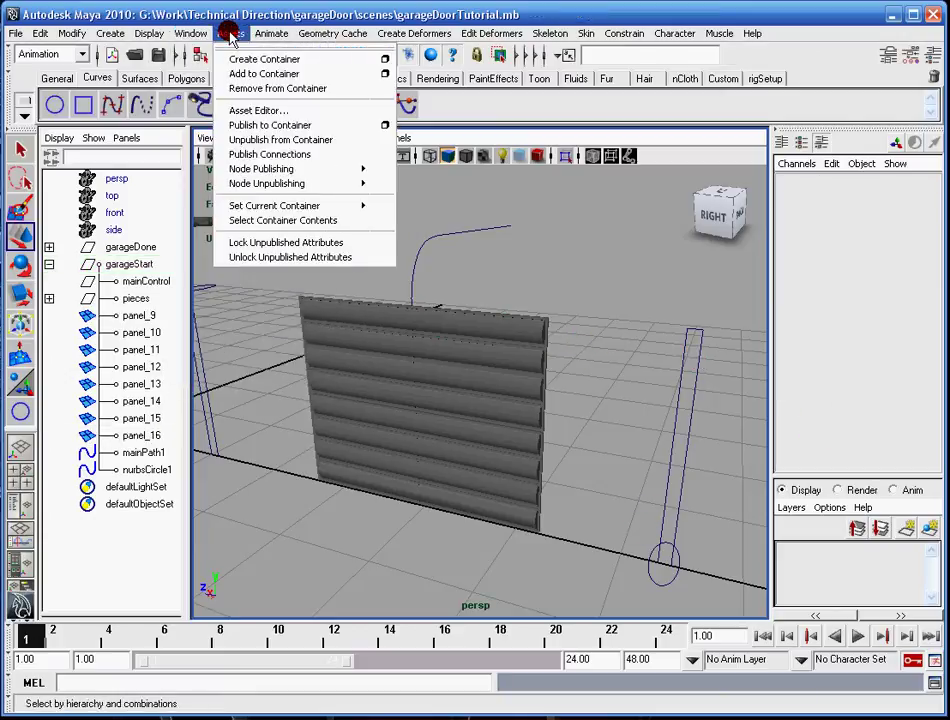
pyautogui.moveTo(258, 30)
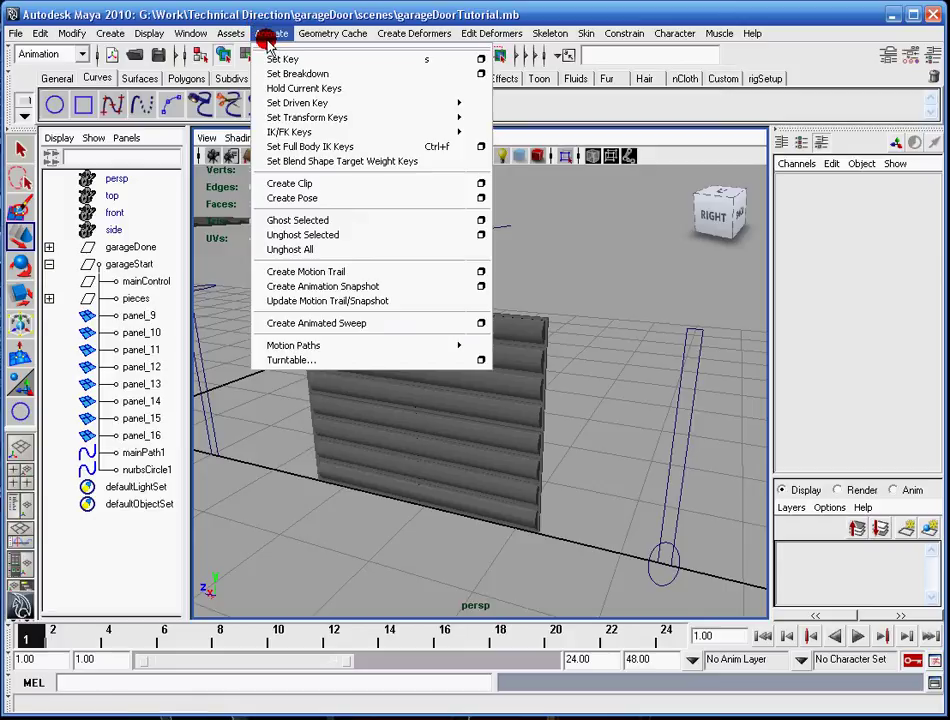
pyautogui.moveTo(280, 101)
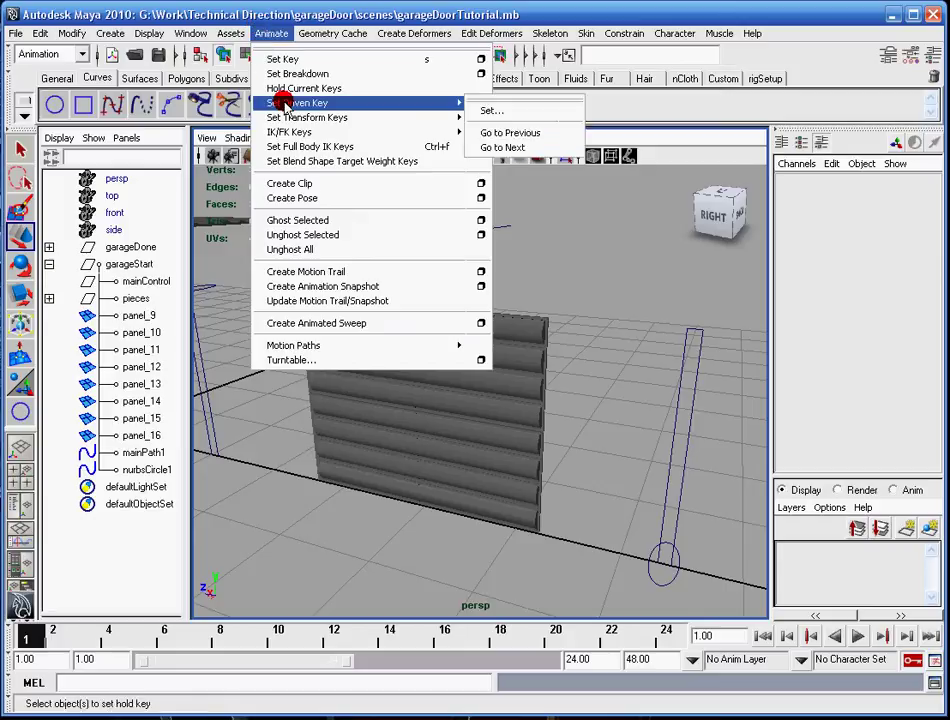
pyautogui.click(485, 112)
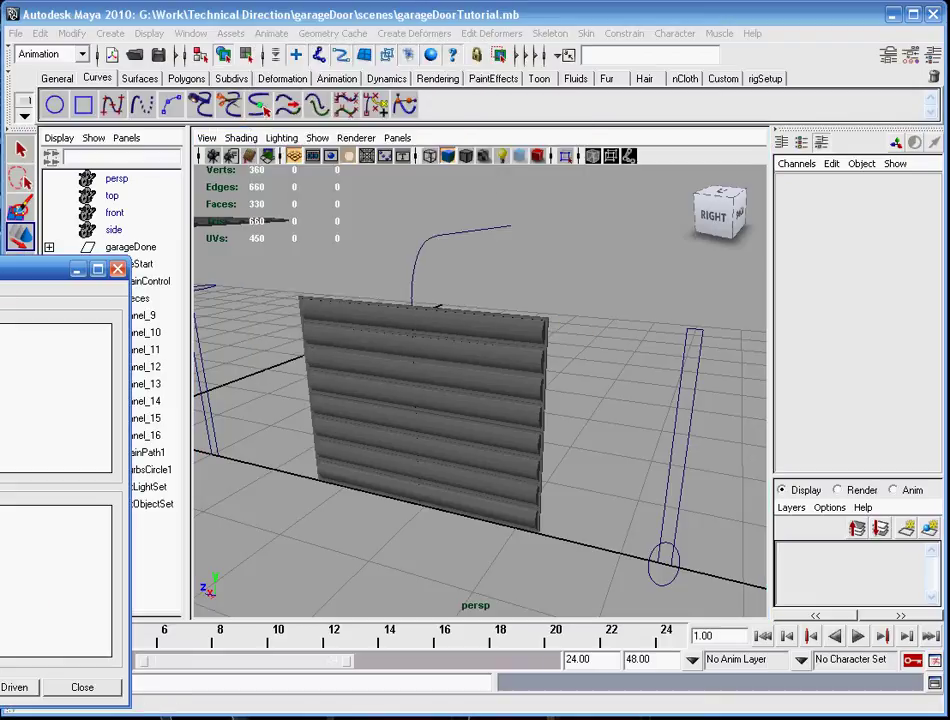
pyautogui.moveTo(100, 241); pyautogui.dragTo(194, 183)
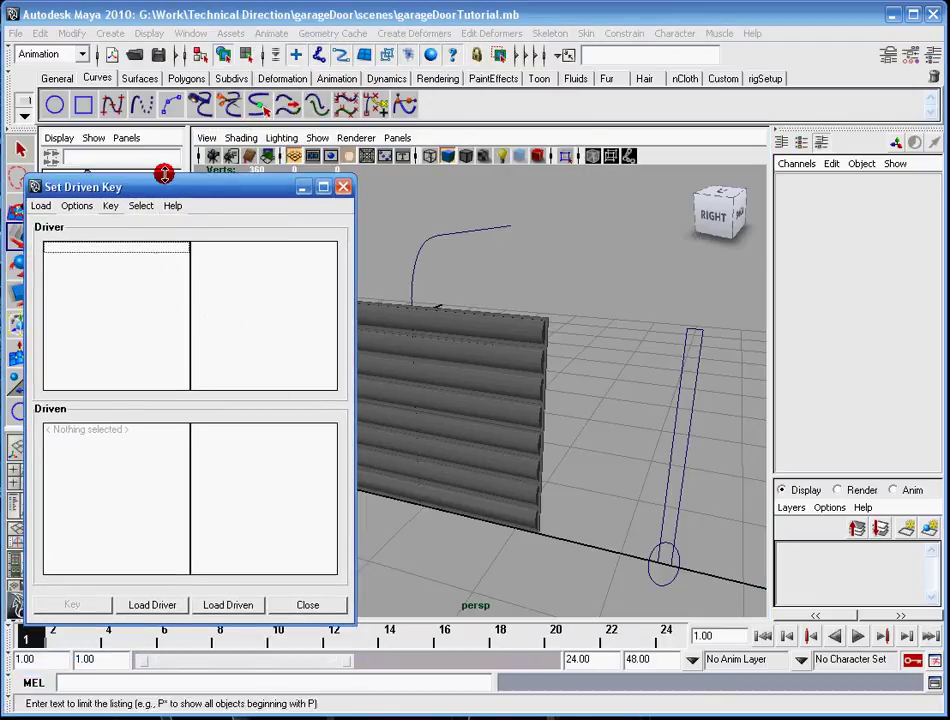
# - Load the control circle nurbsCircle1 as the driver for the driven key
pyautogui.keyDown('alt'); pyautogui.moveTo(615, 389); pyautogui.dragTo(630, 350); pyautogui.keyUp('alt')
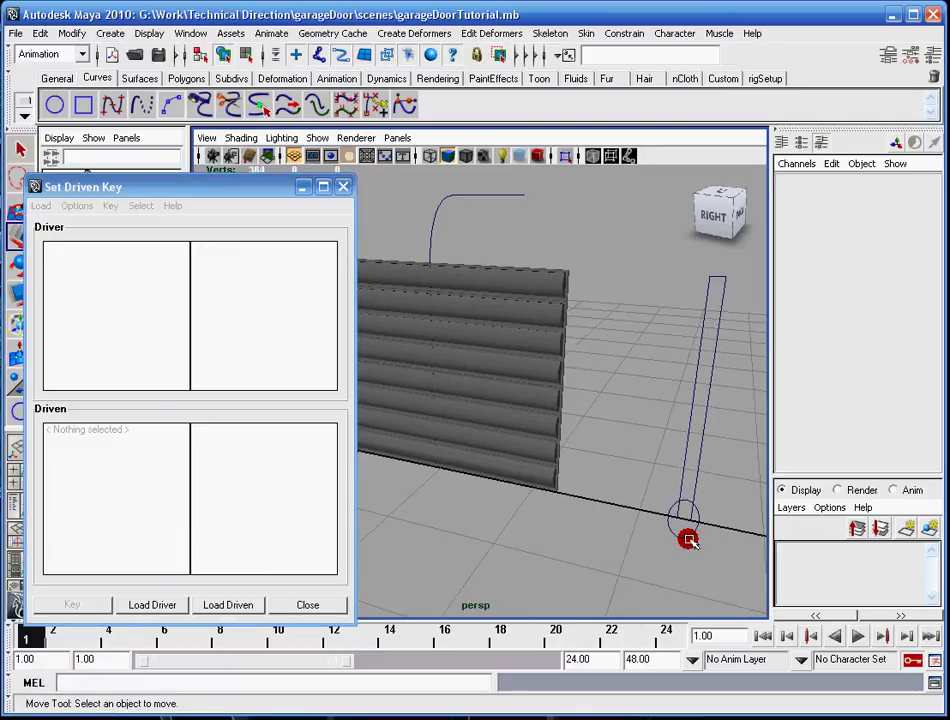
pyautogui.click(683, 543)
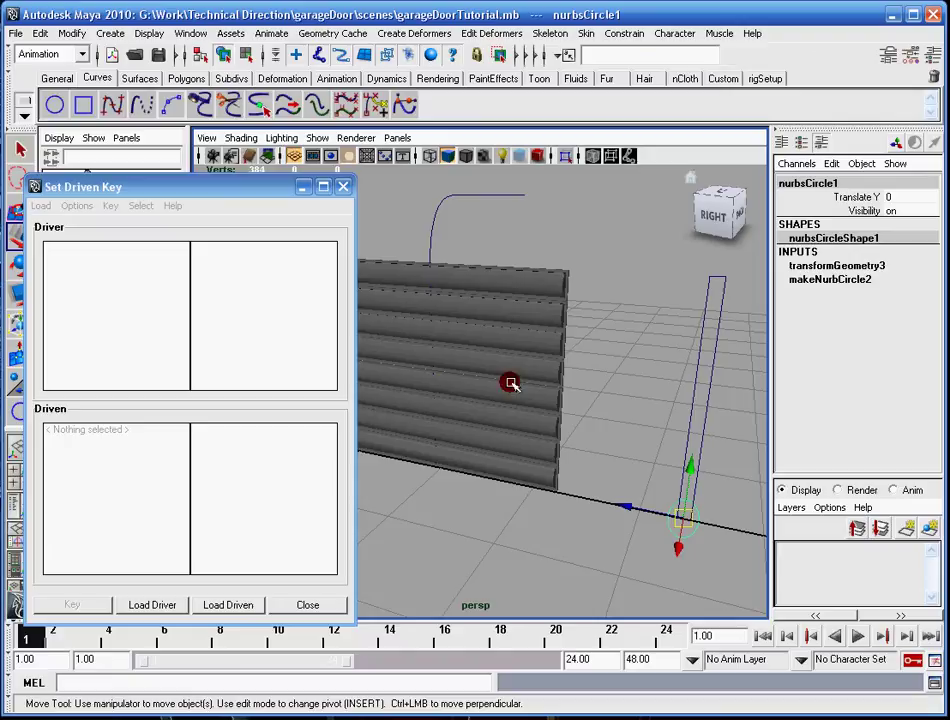
pyautogui.click(155, 605)
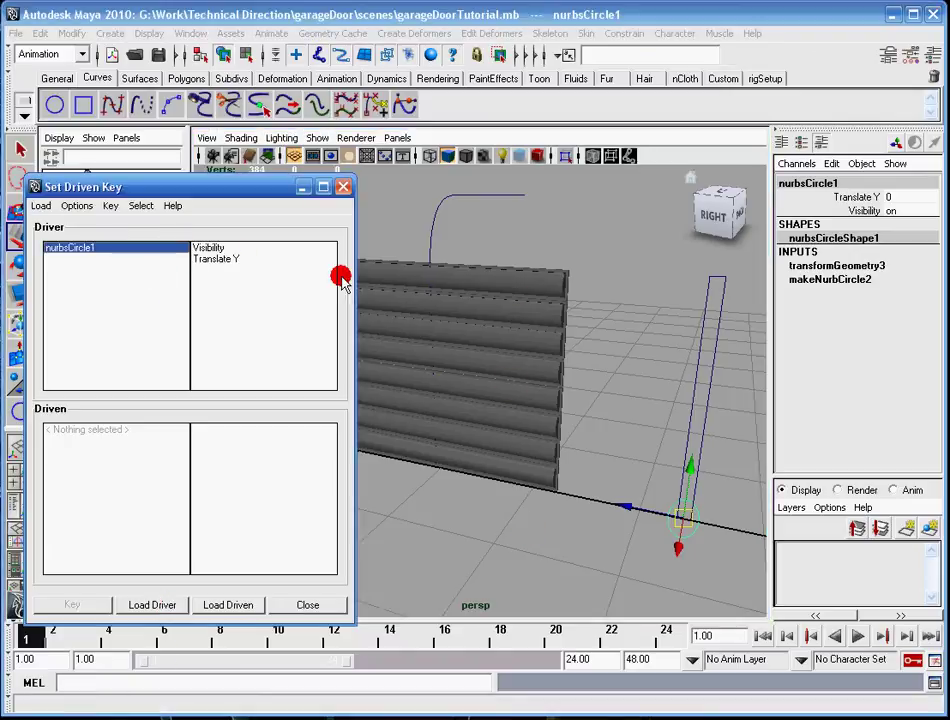
# - Load the top door panel, panel_16, together with its motionPath9 input as the driven objects
pyautogui.click(521, 277)
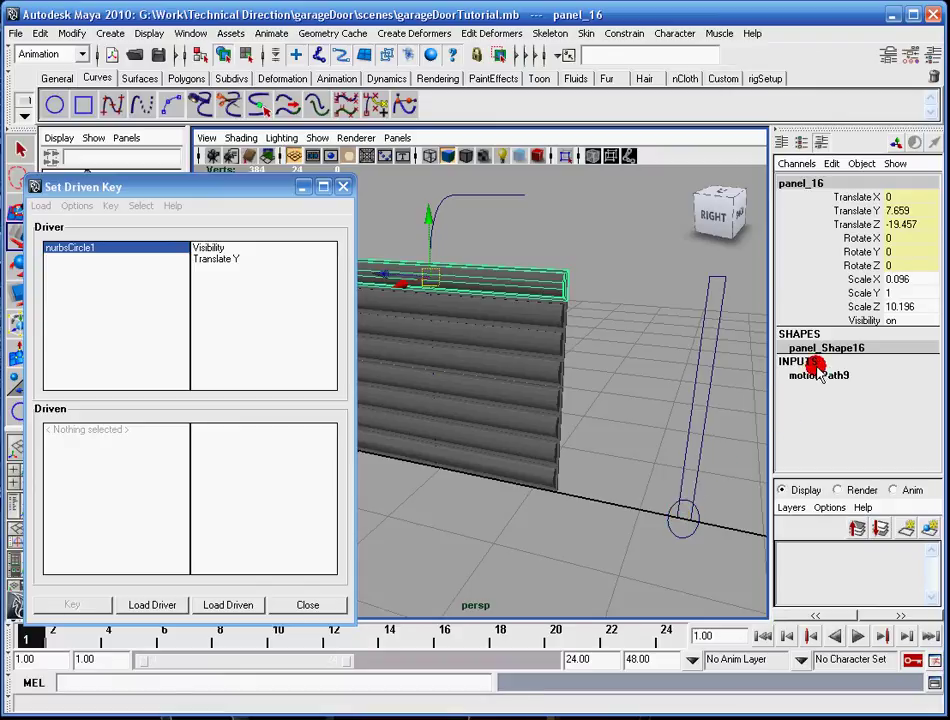
pyautogui.click(229, 605)
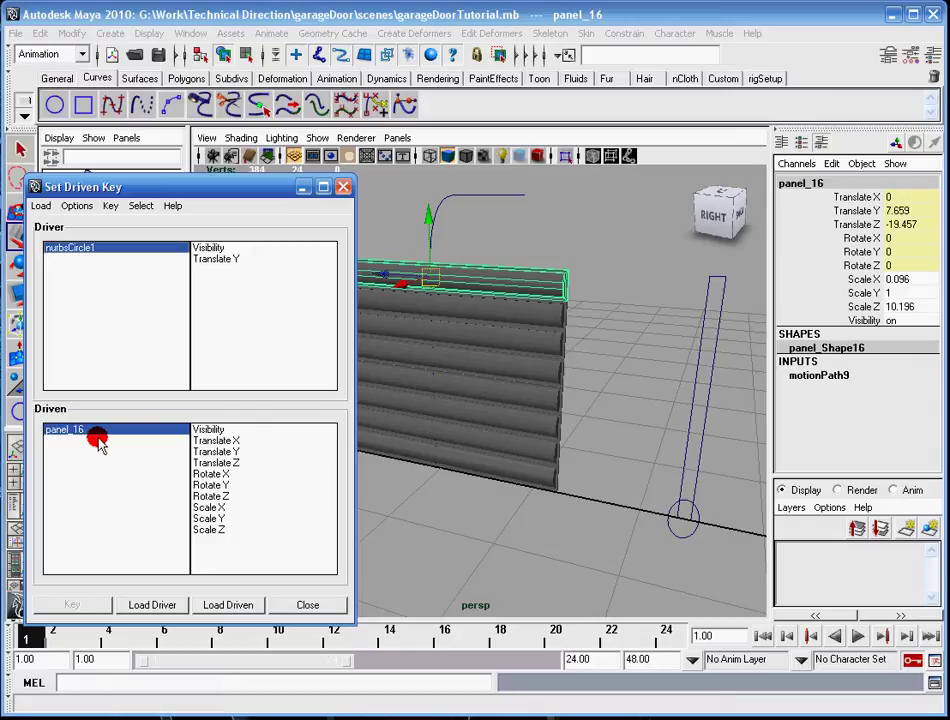
pyautogui.click(833, 377)
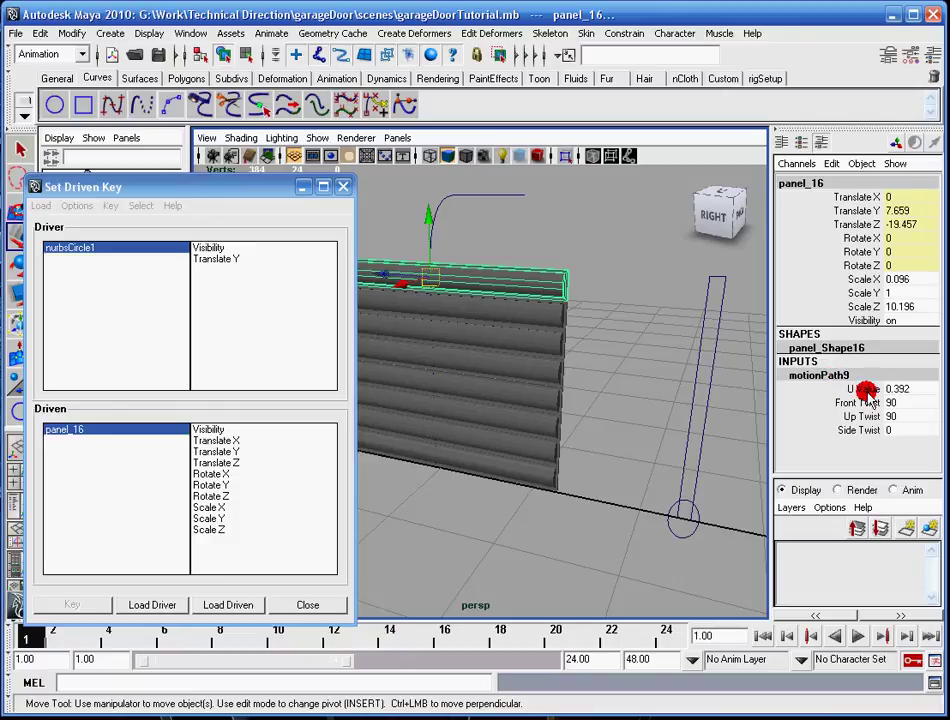
pyautogui.click(228, 604)
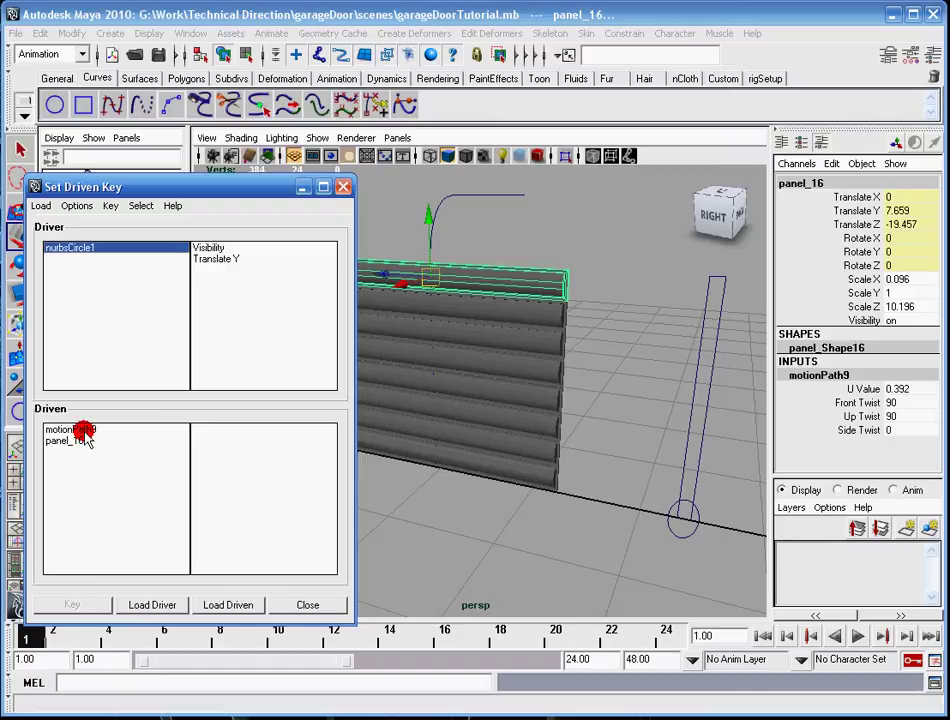
# - Choose nurbsCircle1's Translate Y as the driver attribute and motionPath9's U Value as the driven attribute
pyautogui.click(70, 430)
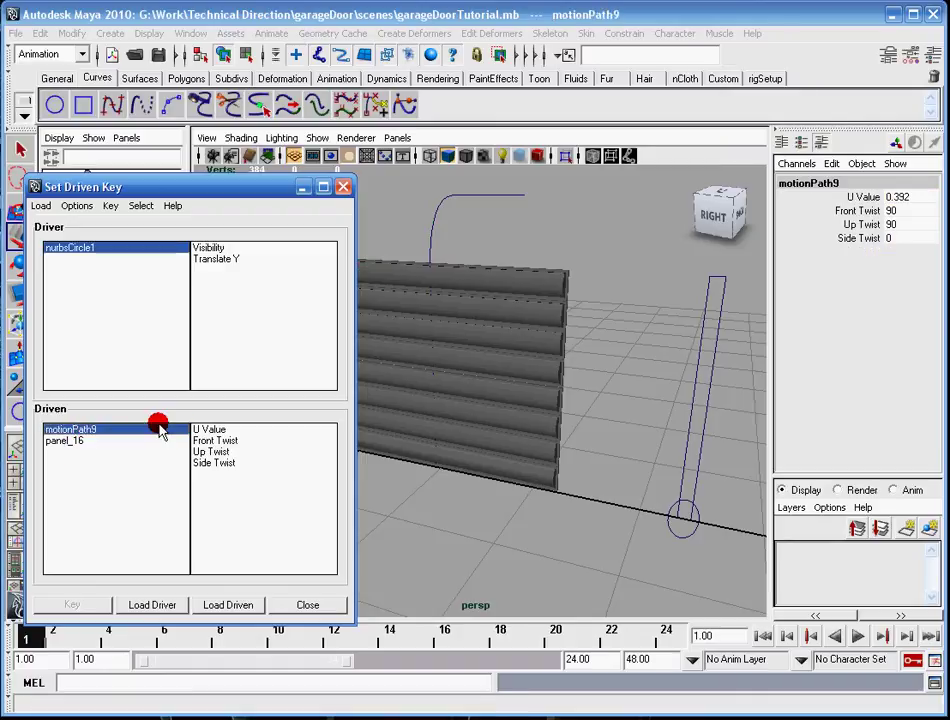
pyautogui.click(222, 431)
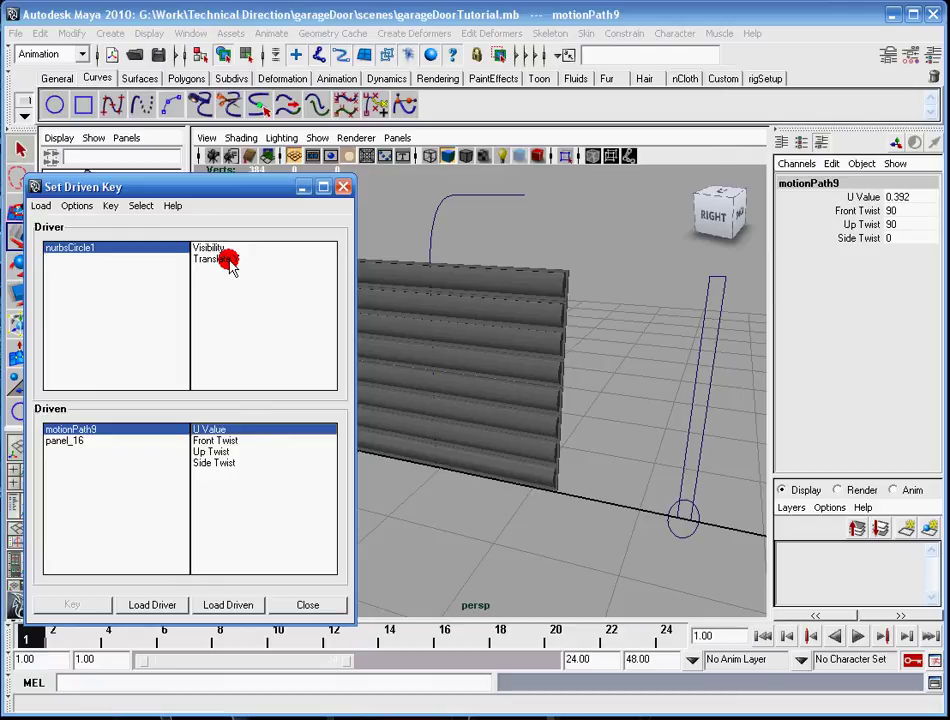
pyautogui.click(228, 260)
pyautogui.press('w')
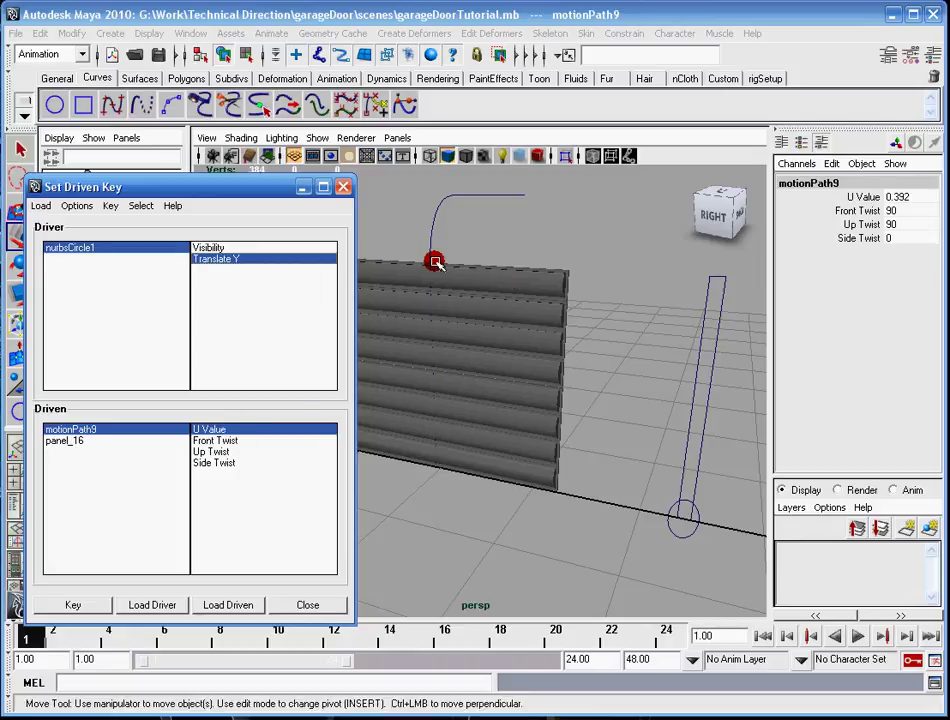
# - Key the driven relationship with the control circle and the top panel in their closed-door starting positions
pyautogui.click(525, 289)
pyautogui.keyDown('alt'); pyautogui.moveTo(556, 277); pyautogui.dragTo(560, 340); pyautogui.keyUp('alt')
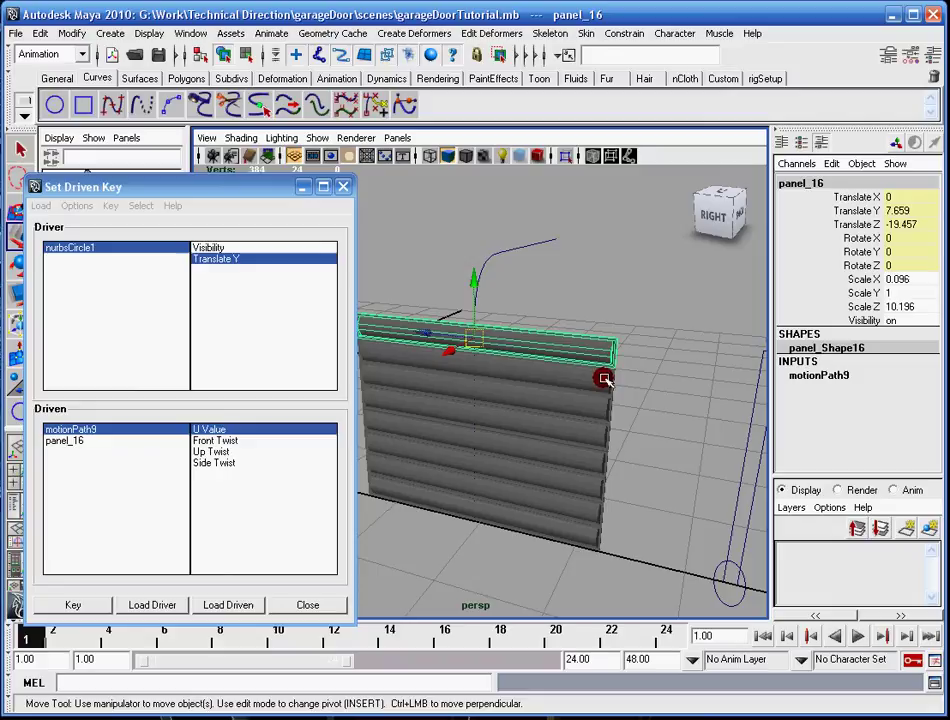
pyautogui.keyDown('alt'); pyautogui.moveTo(606, 380); pyautogui.dragTo(607, 396); pyautogui.keyUp('alt')
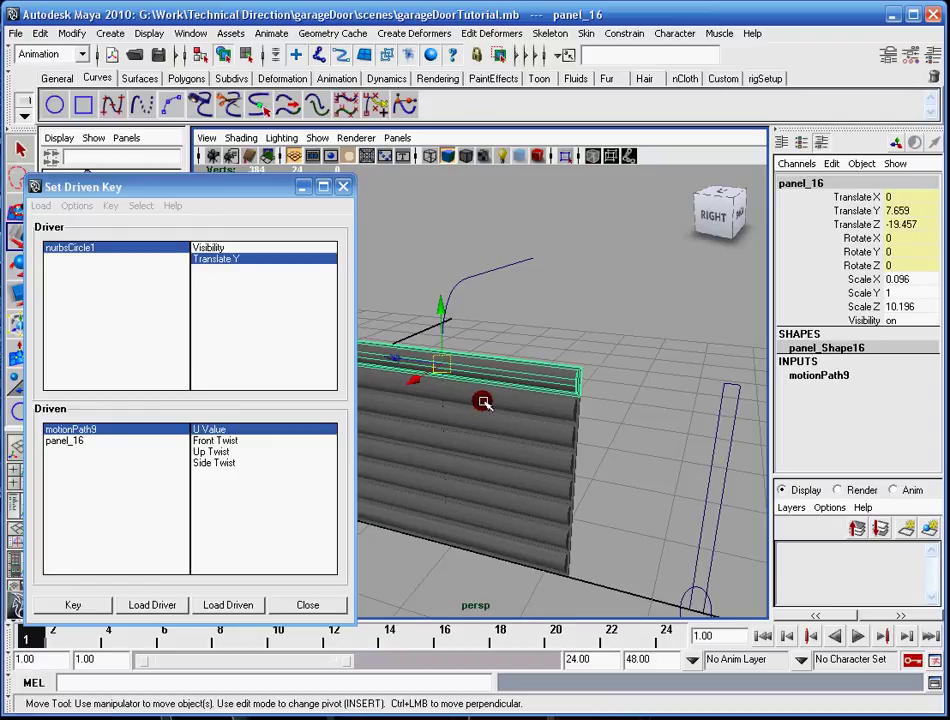
pyautogui.keyDown('alt'); pyautogui.moveTo(614, 377); pyautogui.dragTo(585, 373, button='middle'); pyautogui.keyUp('alt')
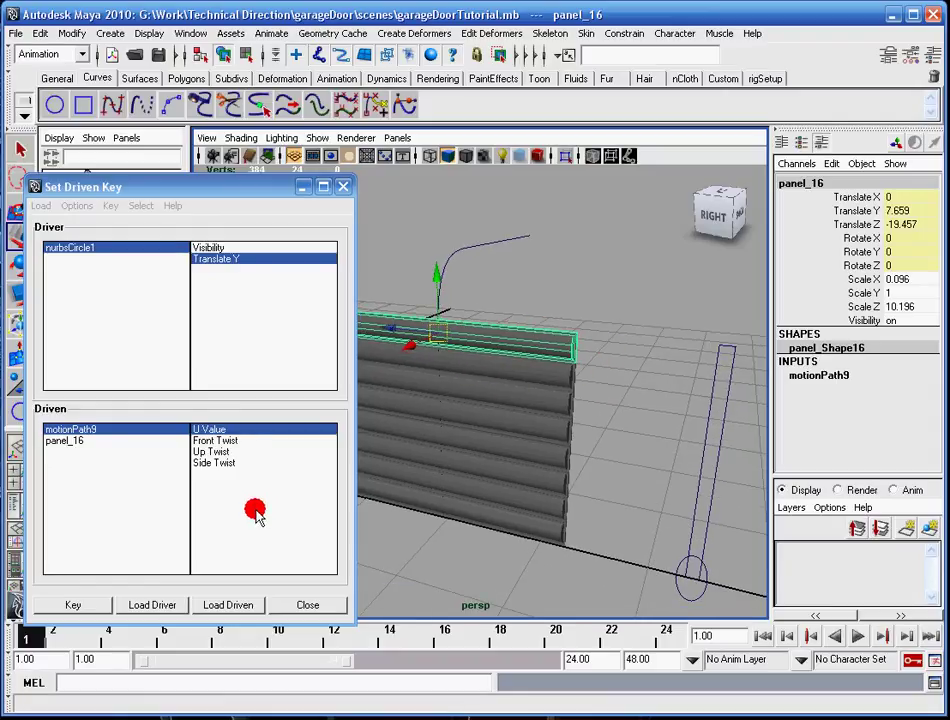
pyautogui.click(87, 605)
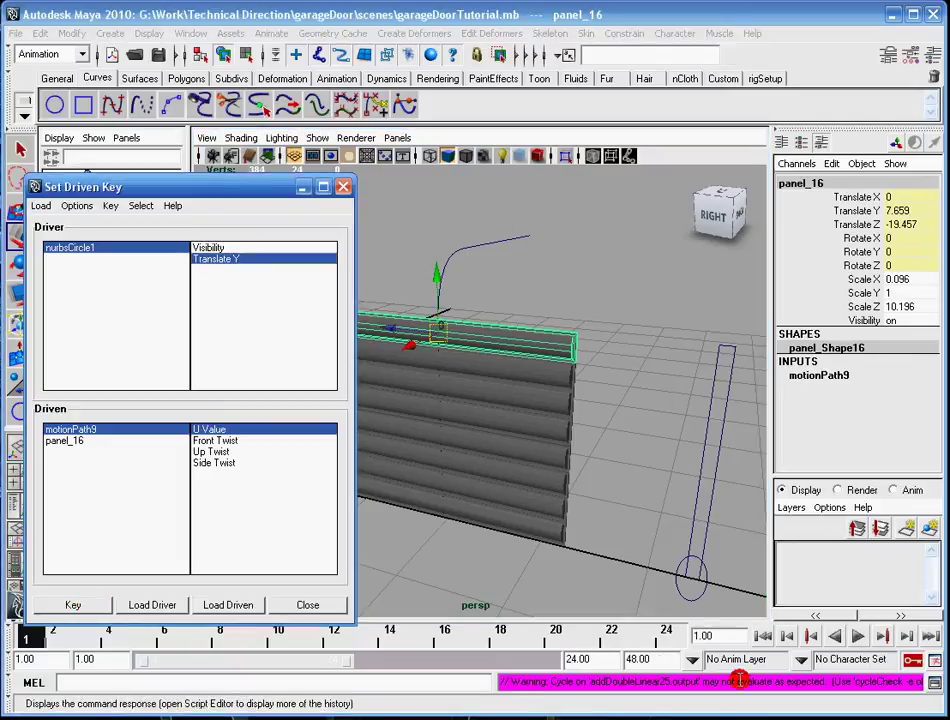
# - Raise the control circle to Translate Y 8 and set the U Value of panel_16's motionPath9 to 1
pyautogui.click(678, 590)
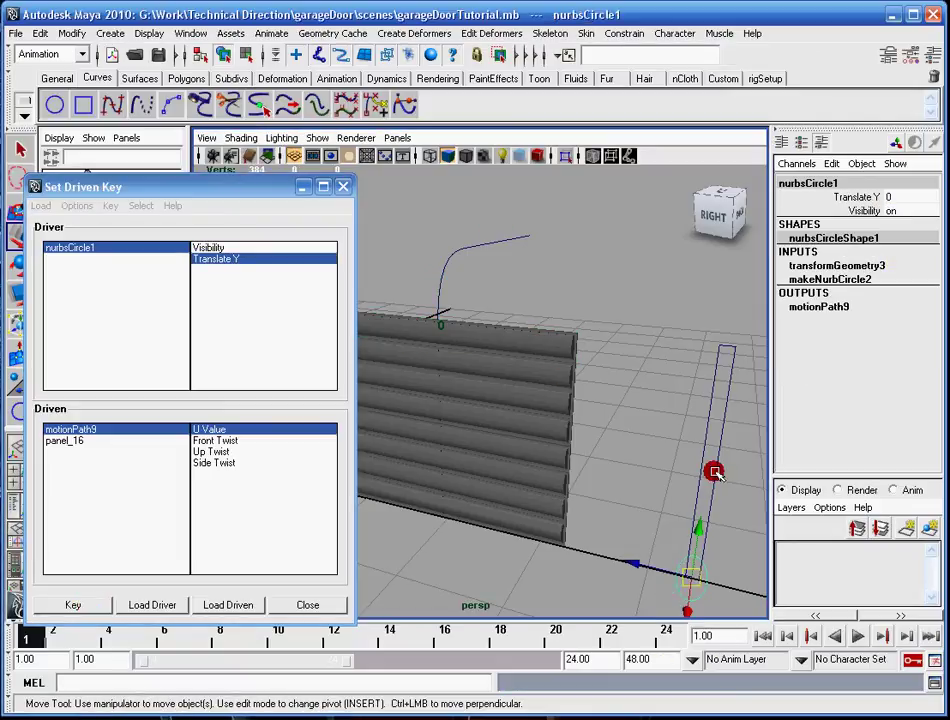
pyautogui.moveTo(714, 472); pyautogui.dragTo(566, 348)
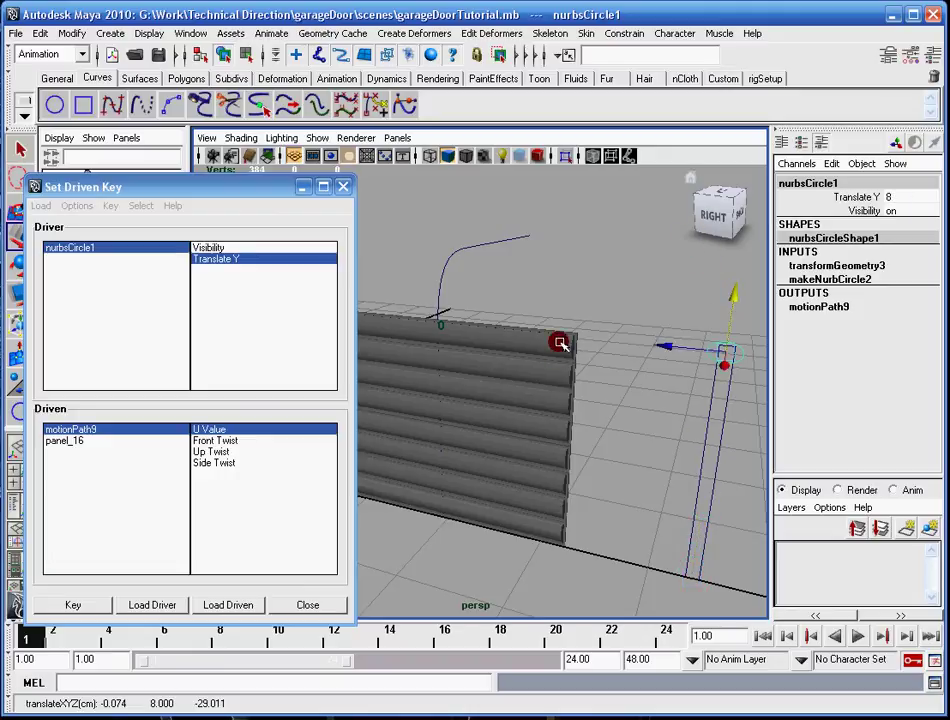
pyautogui.click(560, 343)
pyautogui.click(806, 375)
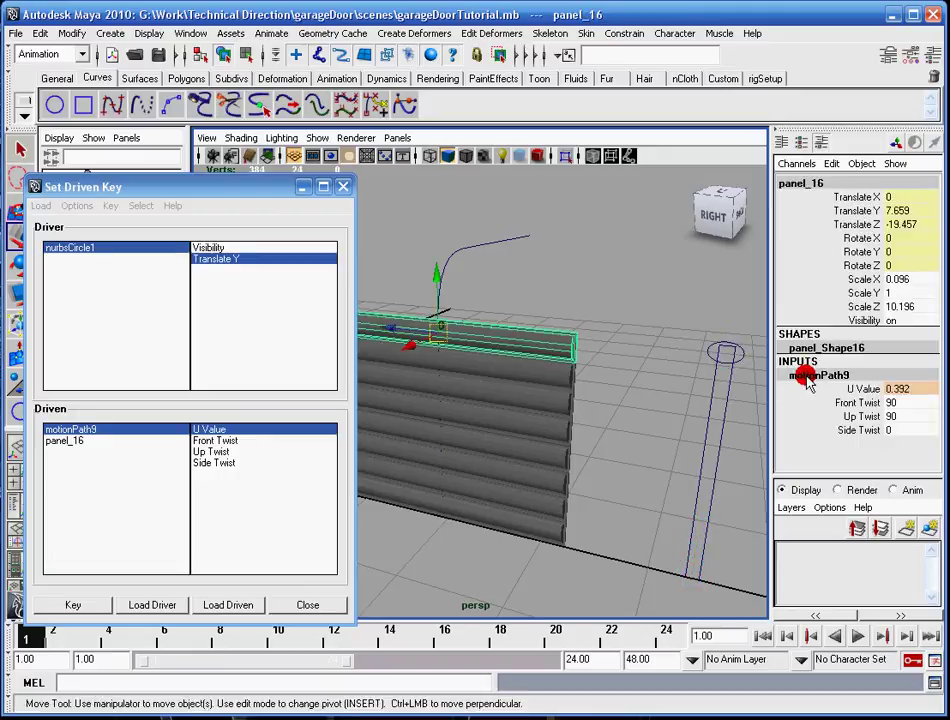
pyautogui.click(853, 388)
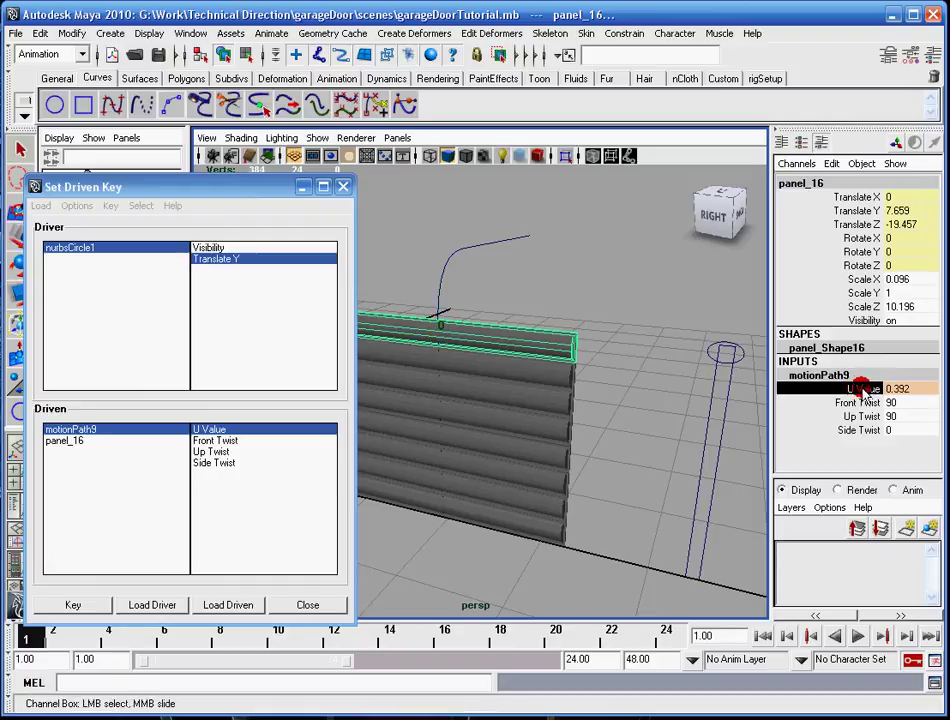
pyautogui.keyDown('alt'); pyautogui.moveTo(594, 286); pyautogui.dragTo(566, 286); pyautogui.keyUp('alt')
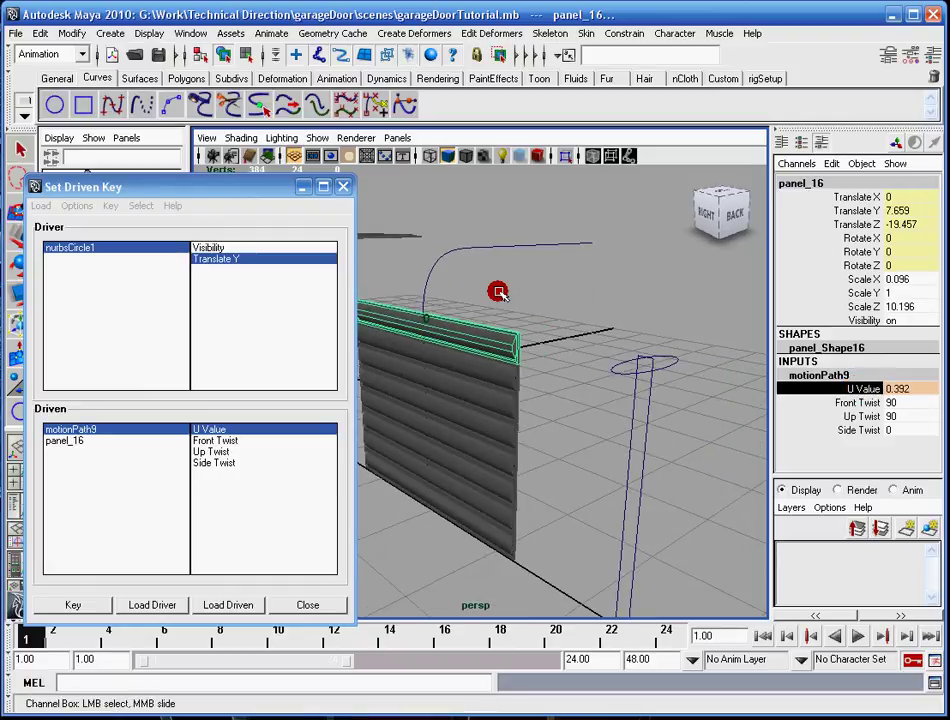
pyautogui.click(928, 389)
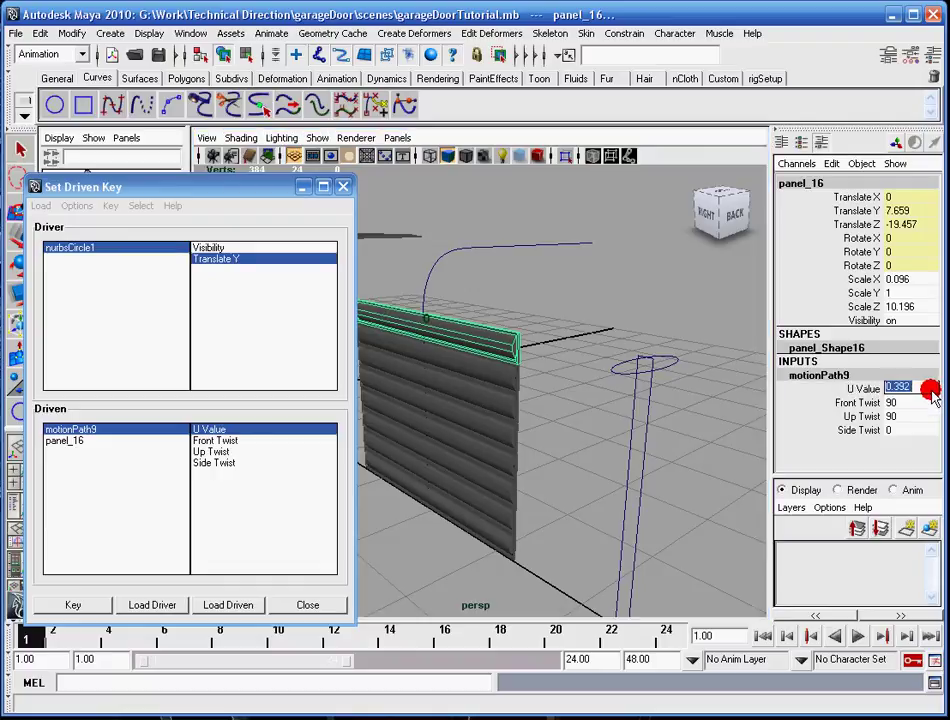
pyautogui.write('1')
pyautogui.press('Return')
pyautogui.keyDown('alt'); pyautogui.moveTo(745, 375); pyautogui.dragTo(530, 352); pyautogui.keyUp('alt')
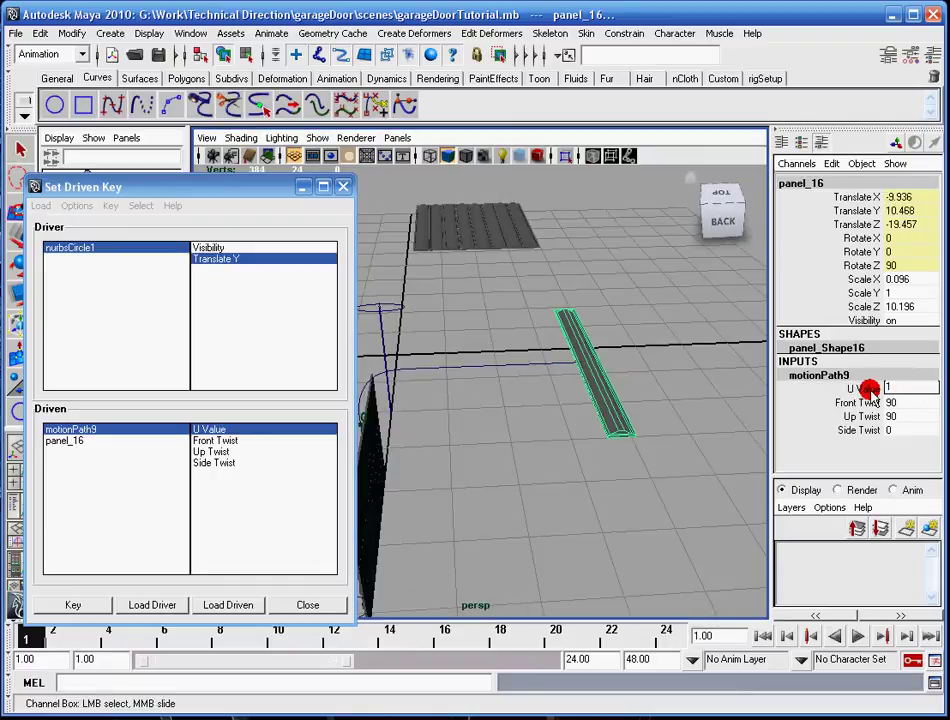
# - Key motionPath9's U Value of 1 against nurbsCircle1's Translate Y in the open-door position
pyautogui.click(190, 192)
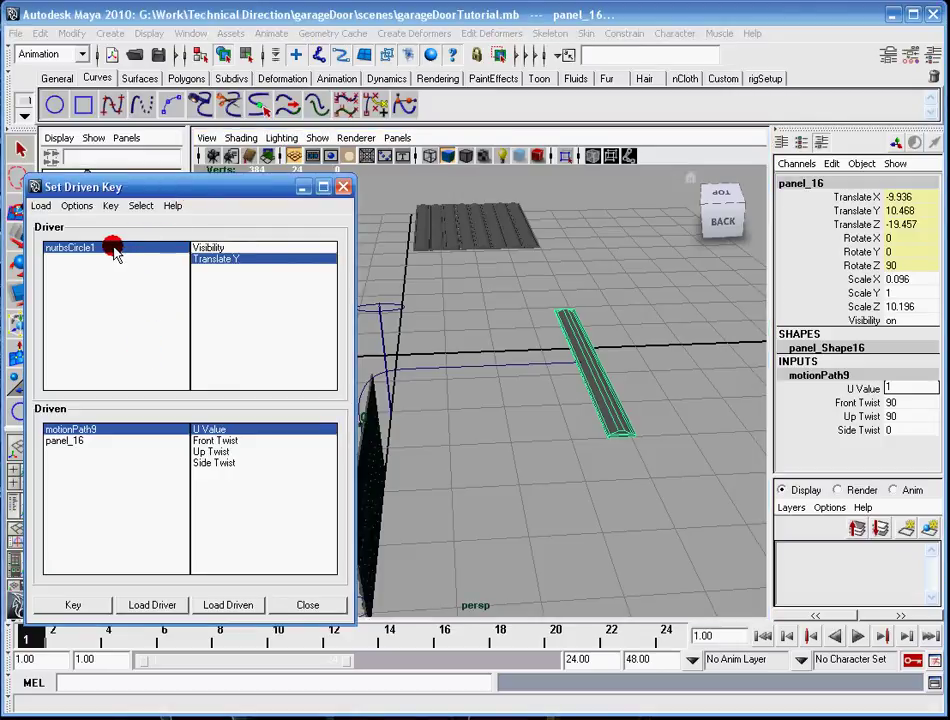
pyautogui.click(238, 264)
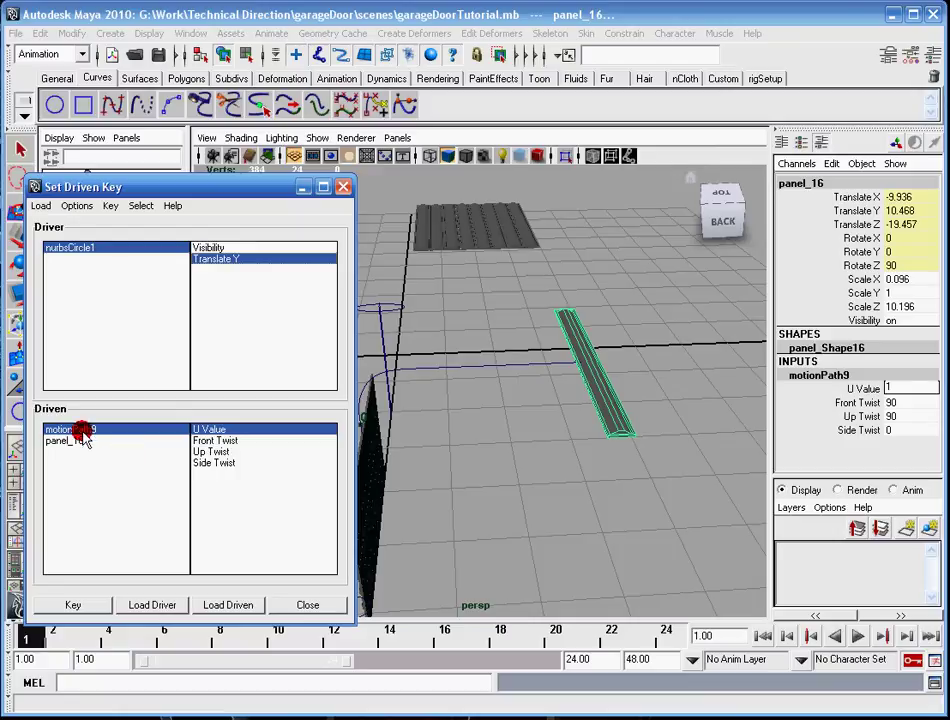
pyautogui.click(214, 431)
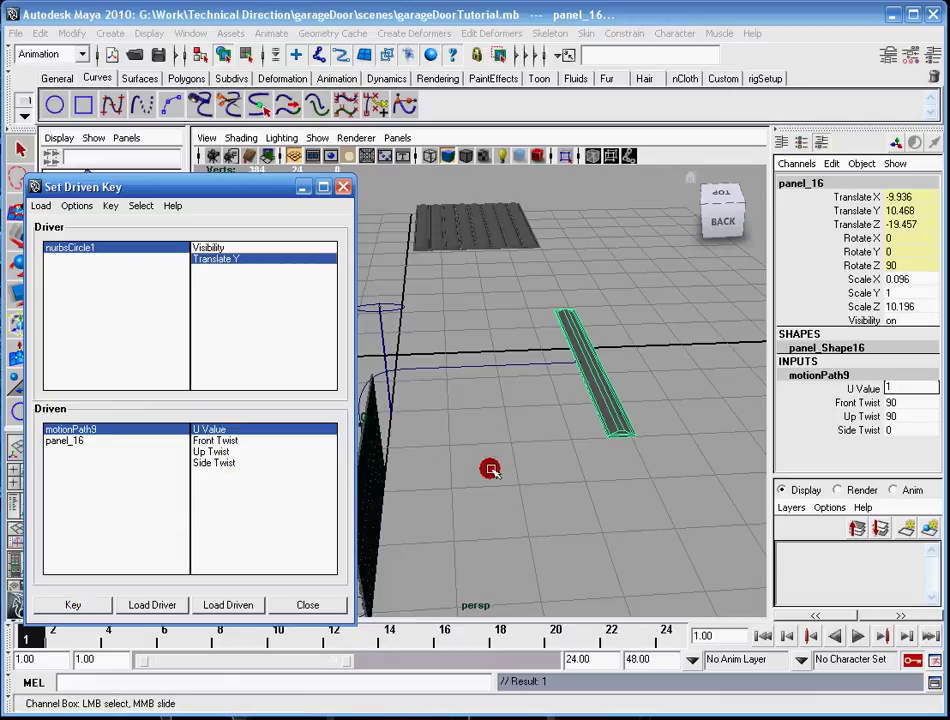
# - Slide the control circle along its track to test how the top panel travels along the motion path
pyautogui.keyDown('alt'); pyautogui.moveTo(492, 469); pyautogui.dragTo(540, 415, button='middle'); pyautogui.keyUp('alt')
pyautogui.keyDown('alt'); pyautogui.moveTo(540, 415); pyautogui.dragTo(600, 440); pyautogui.keyUp('alt')
pyautogui.click(590, 427)
pyautogui.click(590, 427)
pyautogui.moveTo(600, 440); pyautogui.dragTo(628, 286)
# - Open panel_16's motionPath9 attributes with the Set Driven Key window minimized, and change the World Up Type to Vector
pyautogui.click(583, 275)
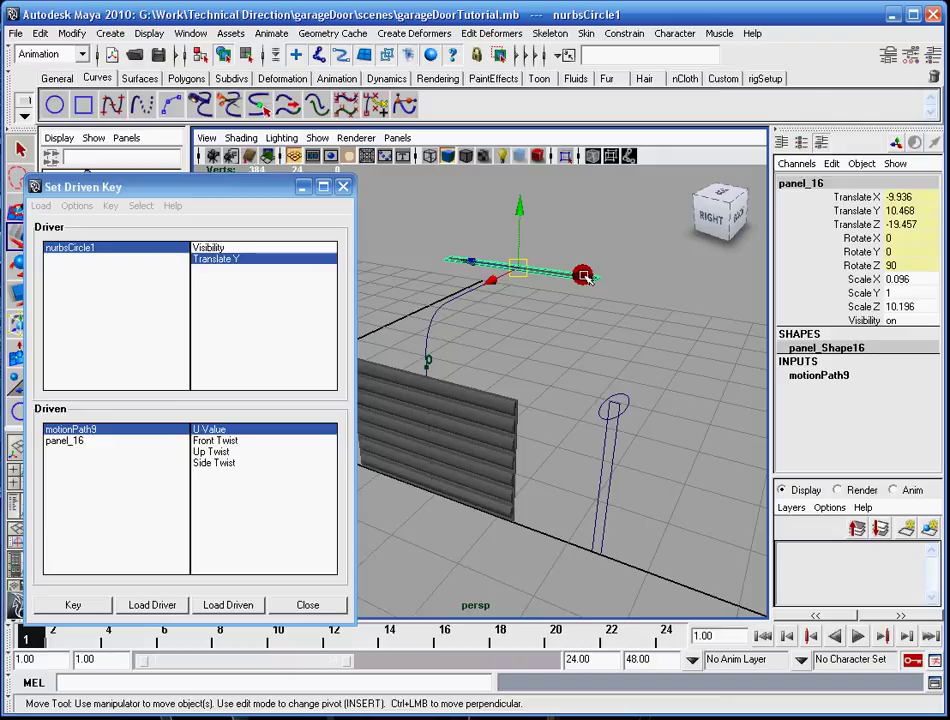
pyautogui.click(885, 54)
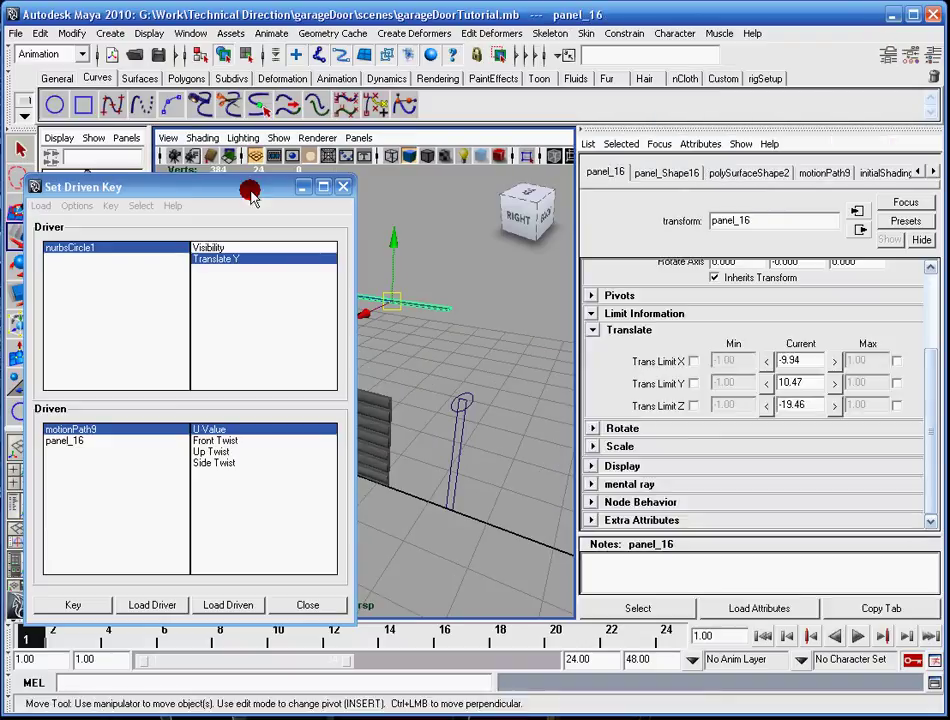
pyautogui.click(304, 188)
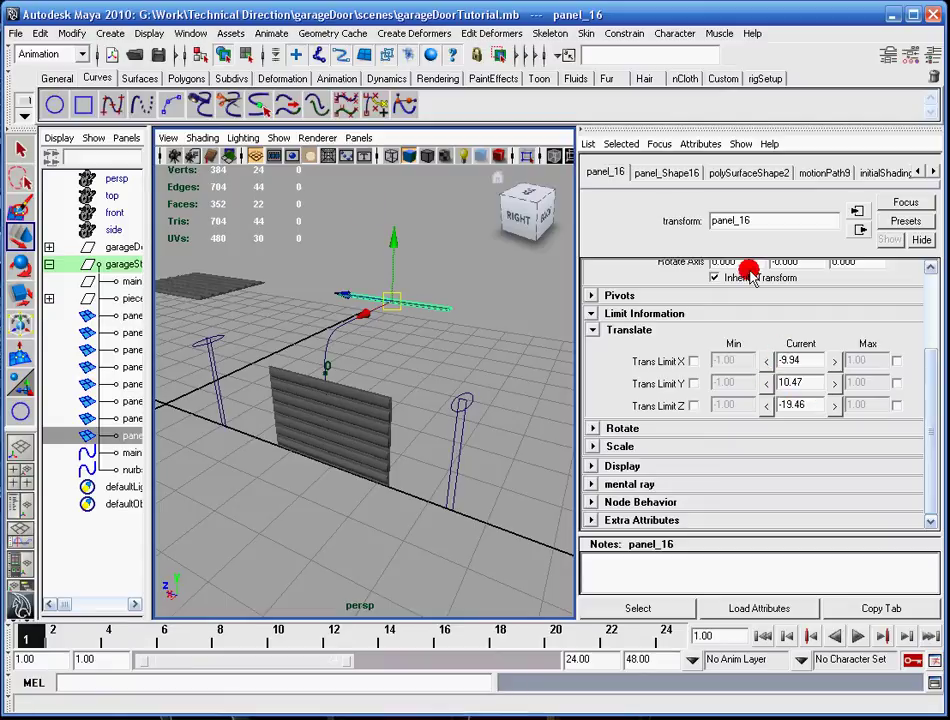
pyautogui.click(826, 172)
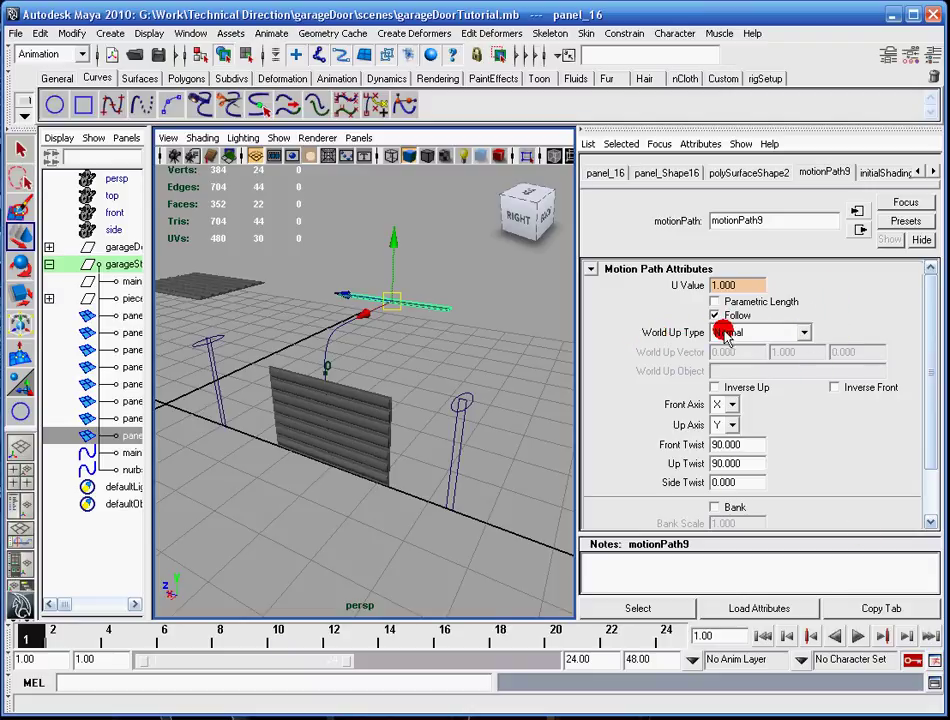
pyautogui.click(806, 333)
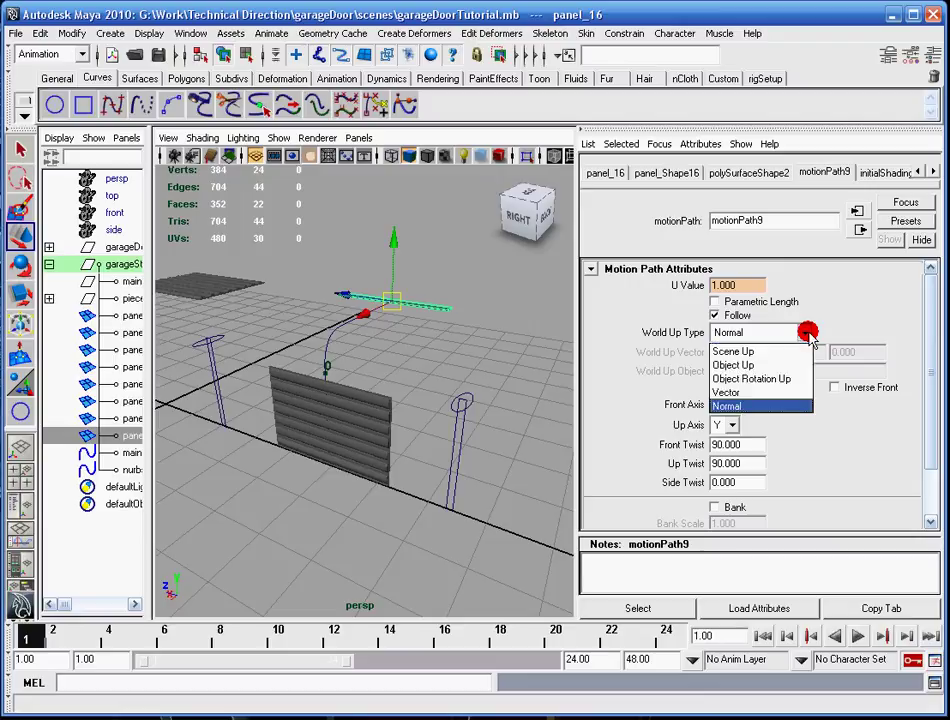
pyautogui.click(790, 395)
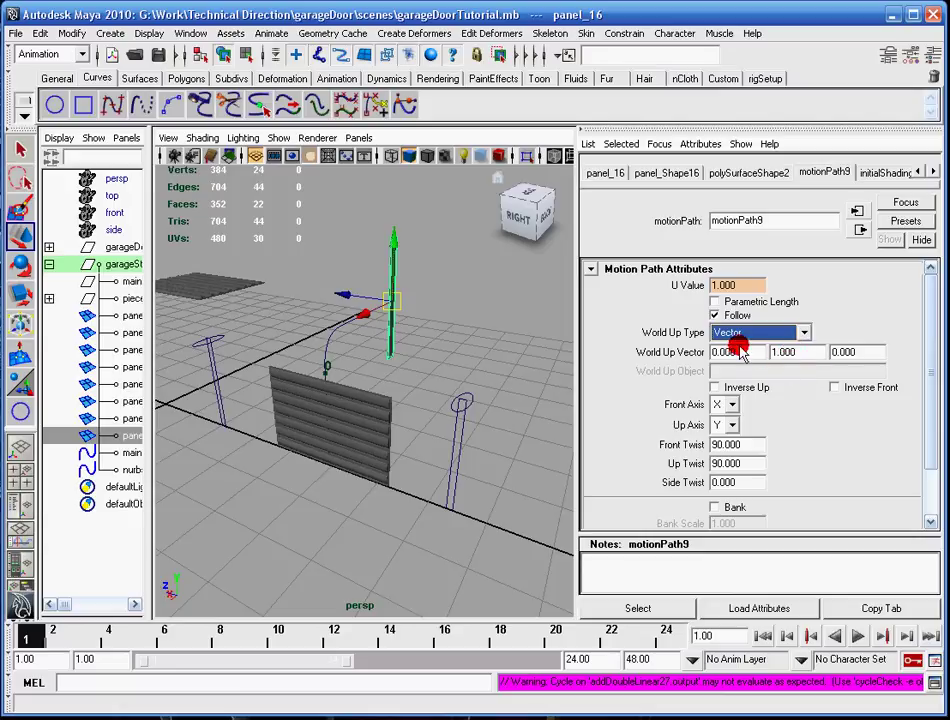
# - Set the Y component of motionPath9's World Up Vector to 0
pyautogui.press('Tab')
pyautogui.press('Tab')
pyautogui.press('Tab')
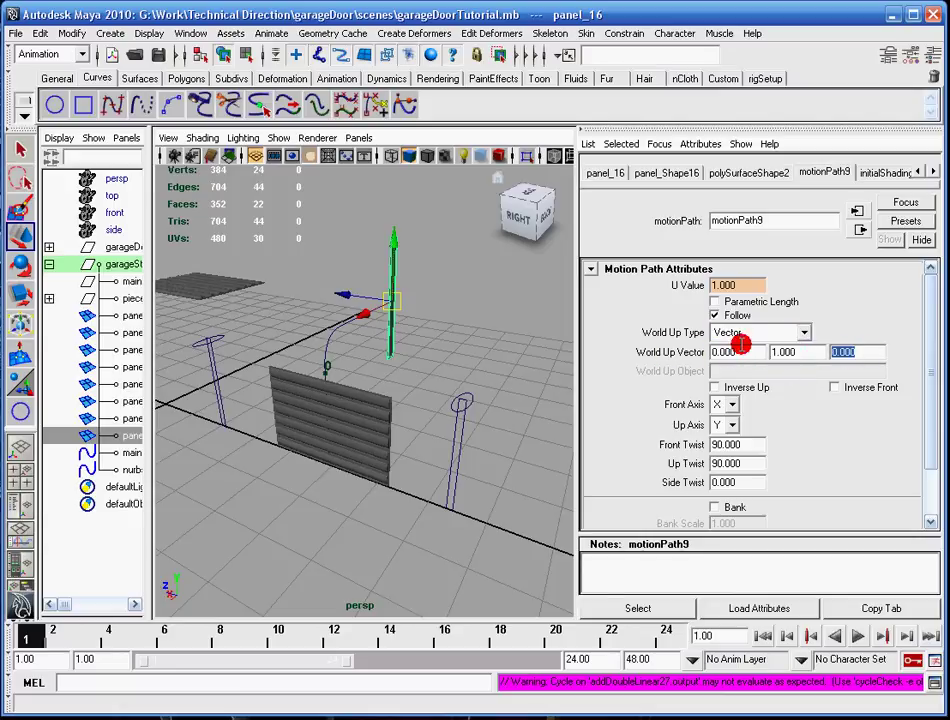
pyautogui.doubleClick(782, 354)
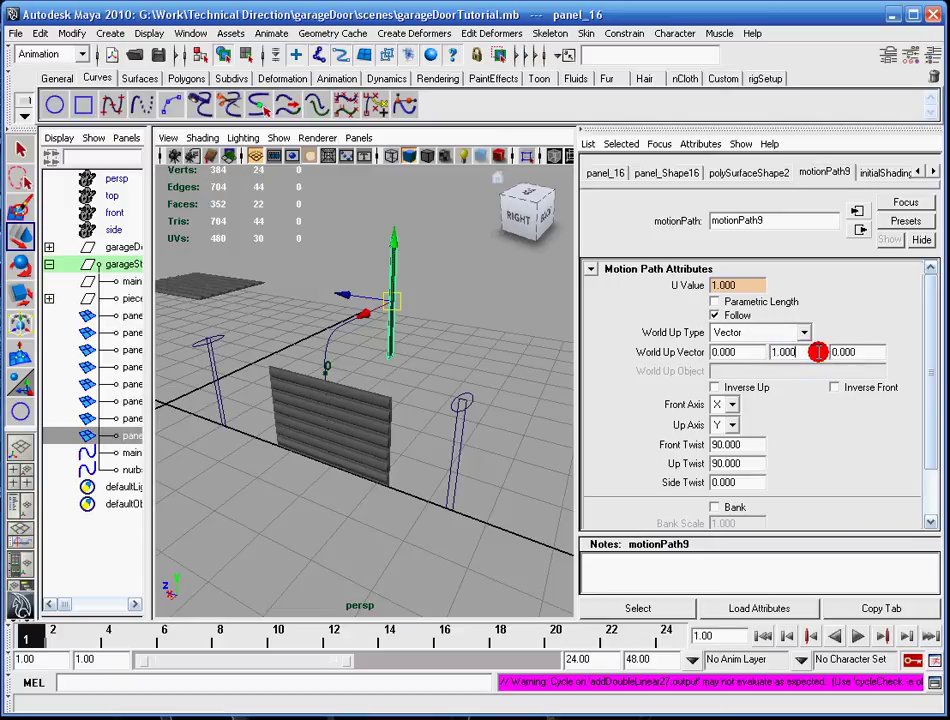
pyautogui.moveTo(818, 352); pyautogui.dragTo(610, 313)
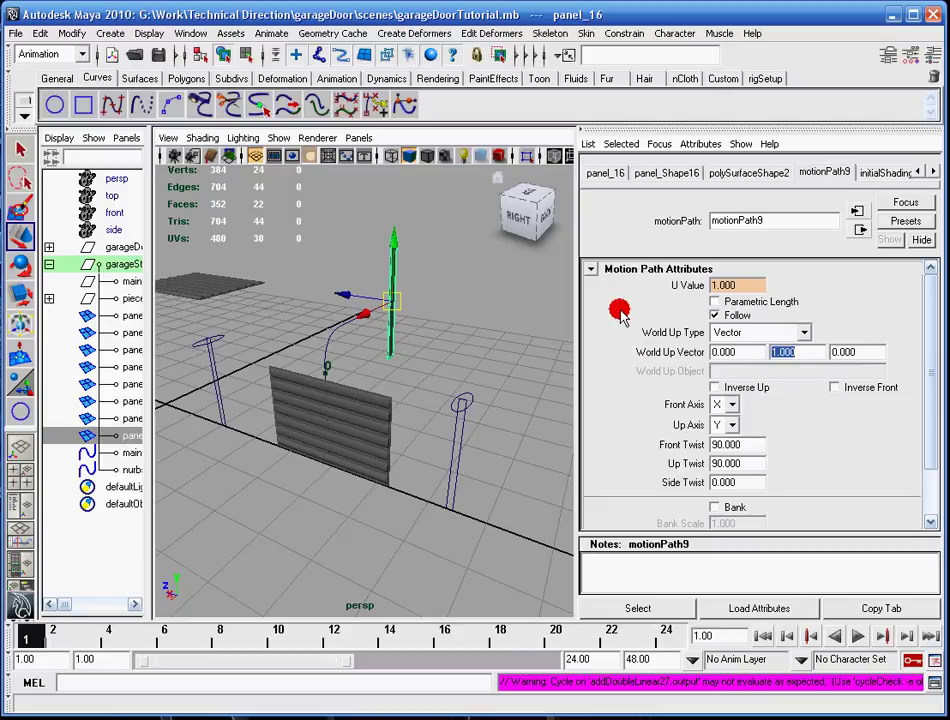
pyautogui.write('0')
pyautogui.press('Return')
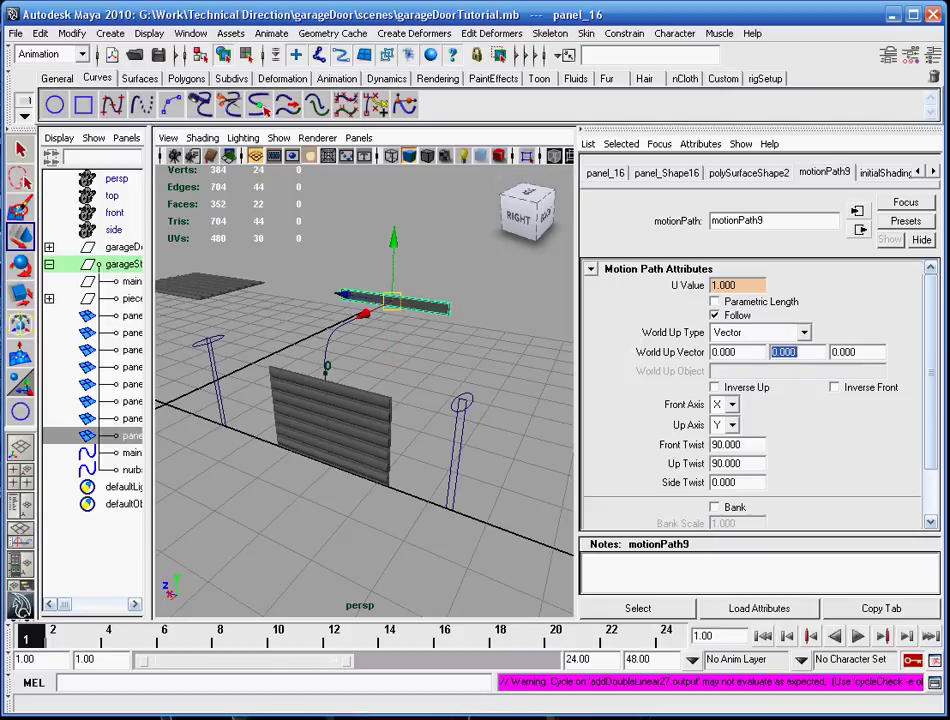
# - Select the control circle and move it along its track to check the top panel's orientation
pyautogui.click(884, 351)
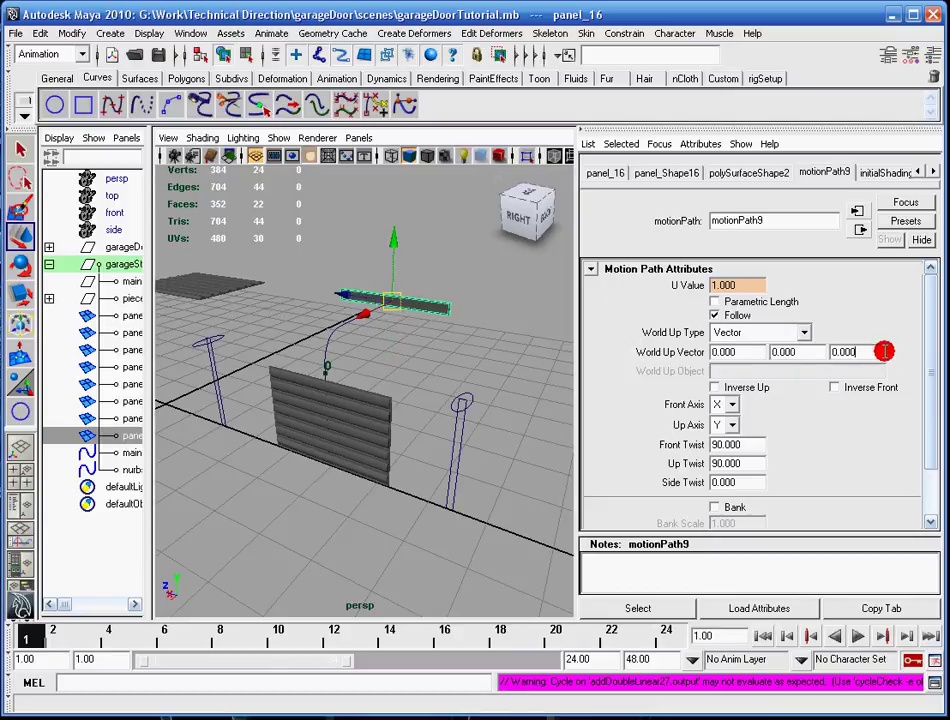
pyautogui.click(472, 394)
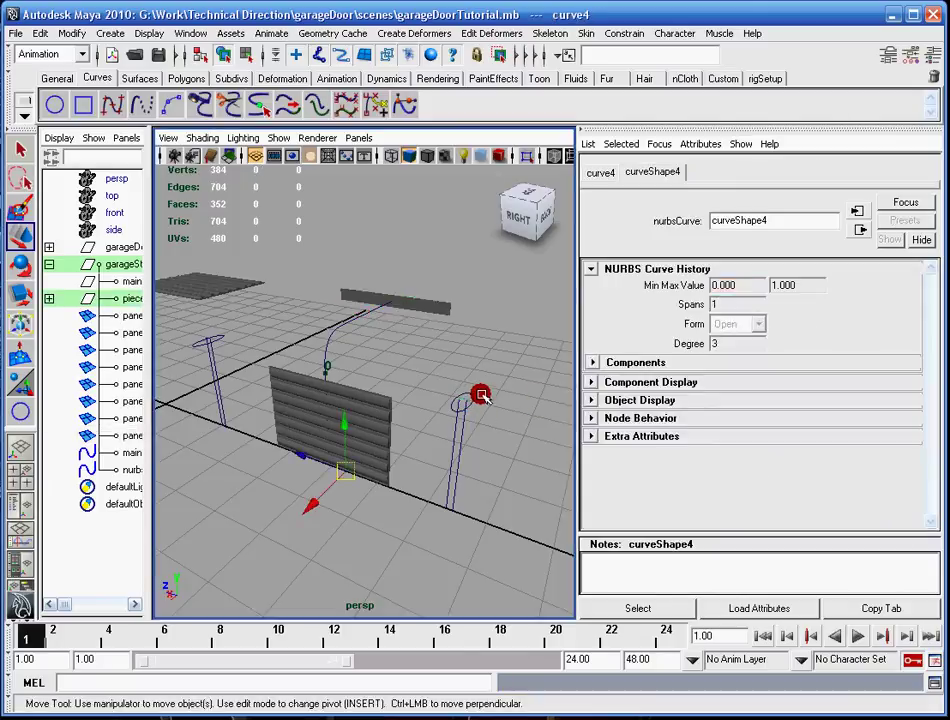
pyautogui.click(478, 394)
pyautogui.moveTo(468, 411); pyautogui.dragTo(486, 388)
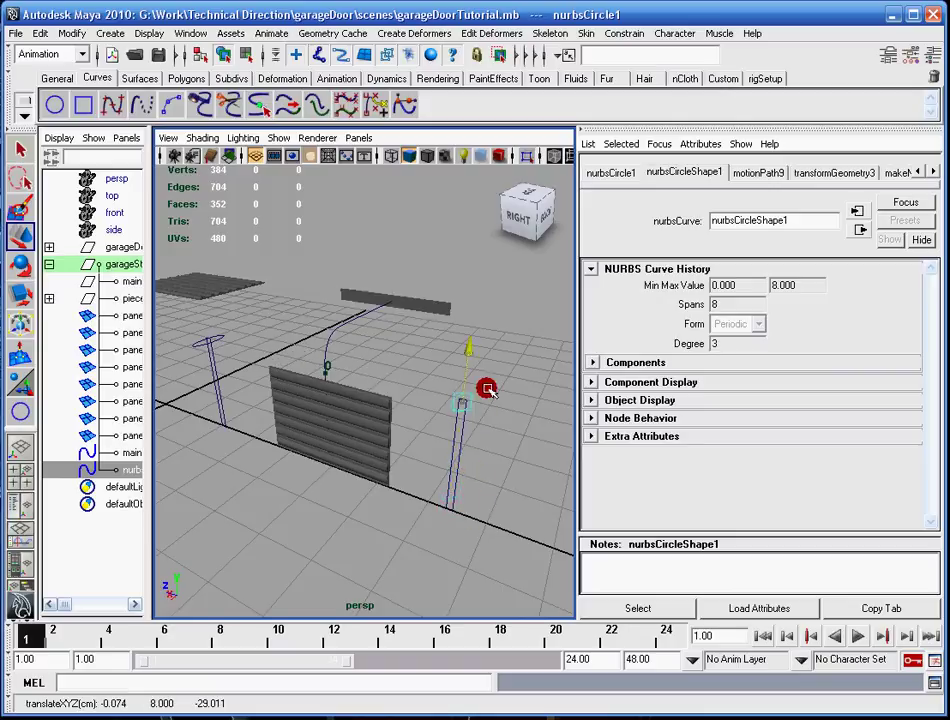
# - Set the Z component of panel_16's motionPath9 World Up Vector to 1 and test it by moving the control circle
pyautogui.click(433, 305)
pyautogui.click(822, 172)
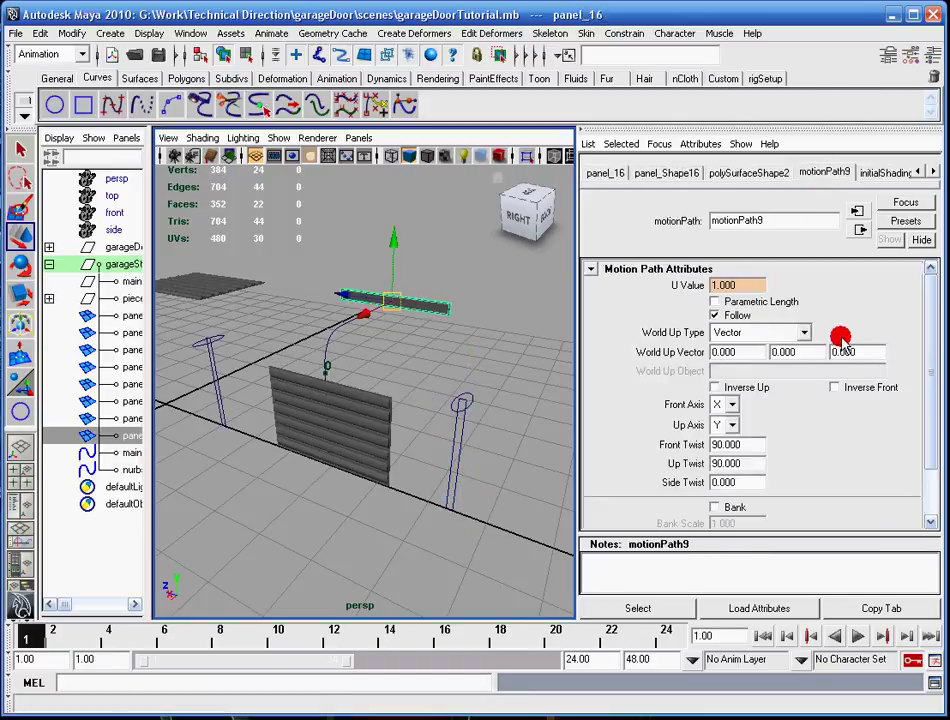
pyautogui.click(860, 352)
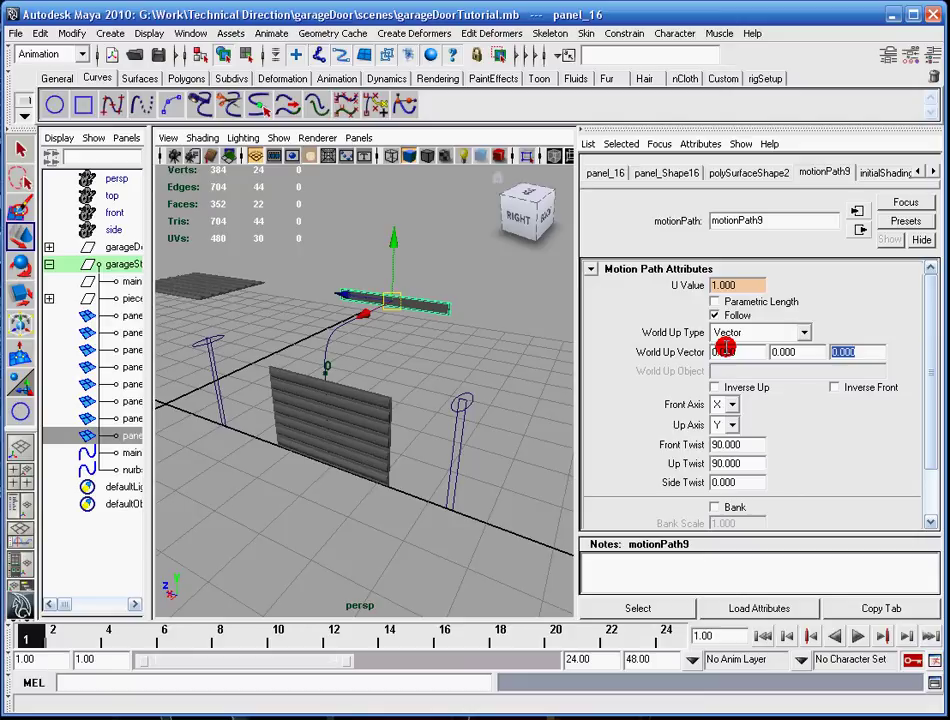
pyautogui.write('1')
pyautogui.press('Return')
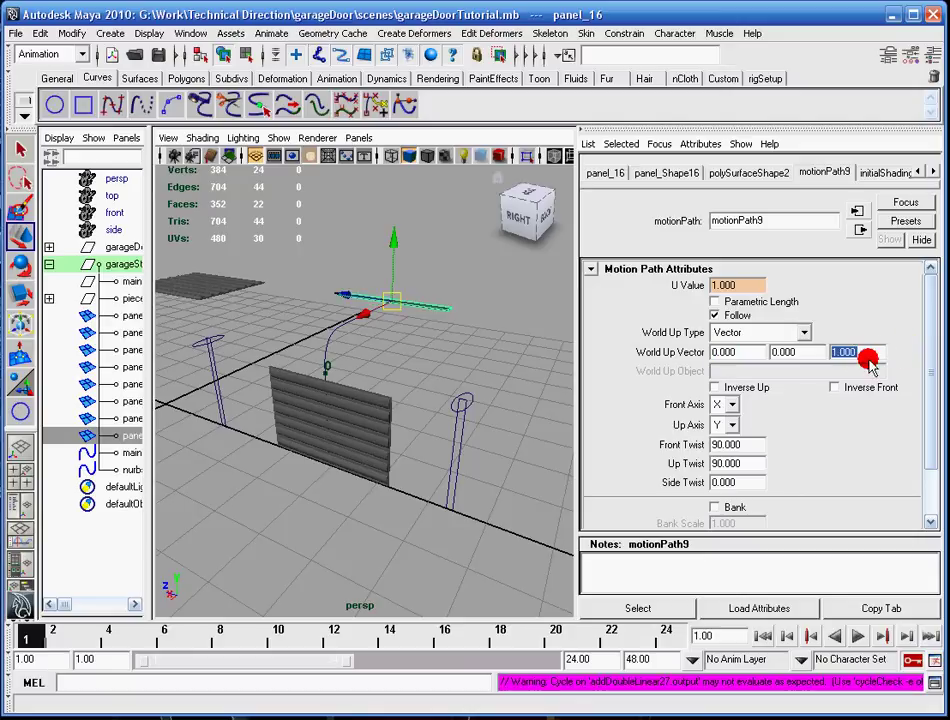
pyautogui.click(468, 393)
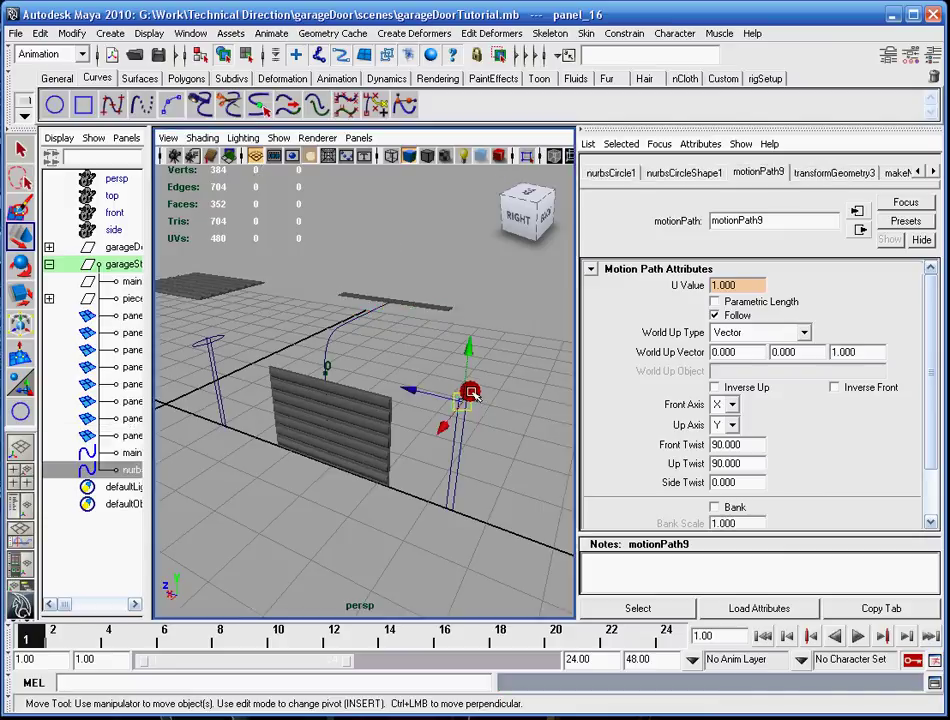
pyautogui.moveTo(469, 390)
pyautogui.mouseDown()
pyautogui.moveTo(460, 500)
pyautogui.moveTo(485, 396)
pyautogui.moveTo(458, 500)
pyautogui.moveTo(472, 375)
pyautogui.moveTo(456, 494)
pyautogui.moveTo(455, 400)
pyautogui.mouseUp()
# - Set the Z component of motionPath9's World Up Vector to -1
pyautogui.click(831, 346)
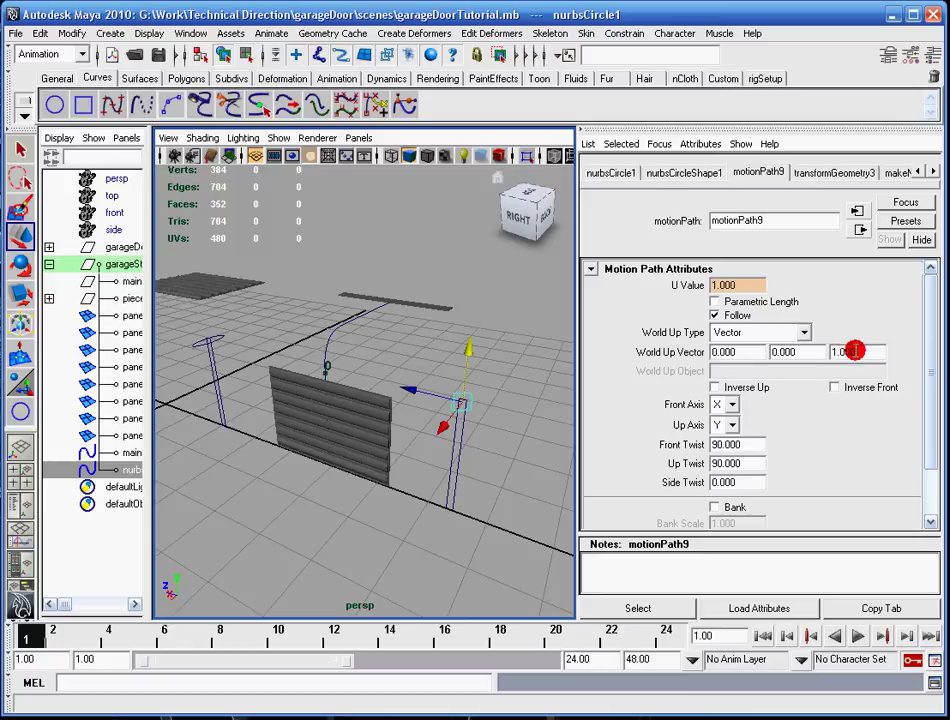
pyautogui.moveTo(855, 350)
pyautogui.mouseDown()
pyautogui.moveTo(821, 354)
pyautogui.moveTo(903, 368)
pyautogui.mouseUp()
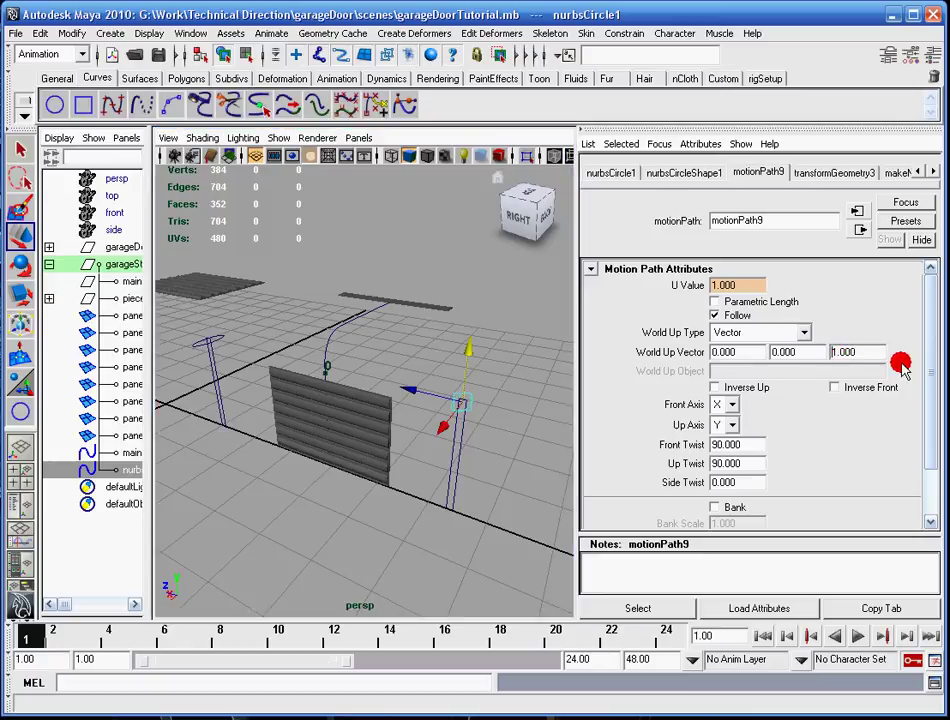
pyautogui.write('-')
pyautogui.press('Return')
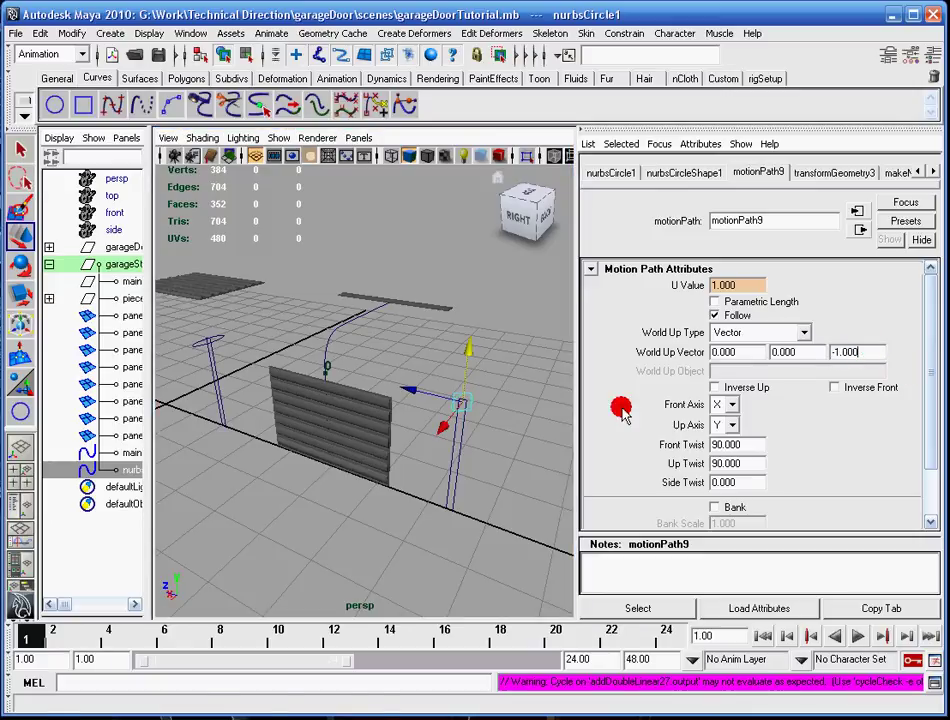
# - Lower and raise the control circle to check the top panel's rotation with the negative Z up vector
pyautogui.click(466, 355)
pyautogui.moveTo(465, 337); pyautogui.dragTo(443, 446)
pyautogui.moveTo(510, 556); pyautogui.dragTo(521, 350)
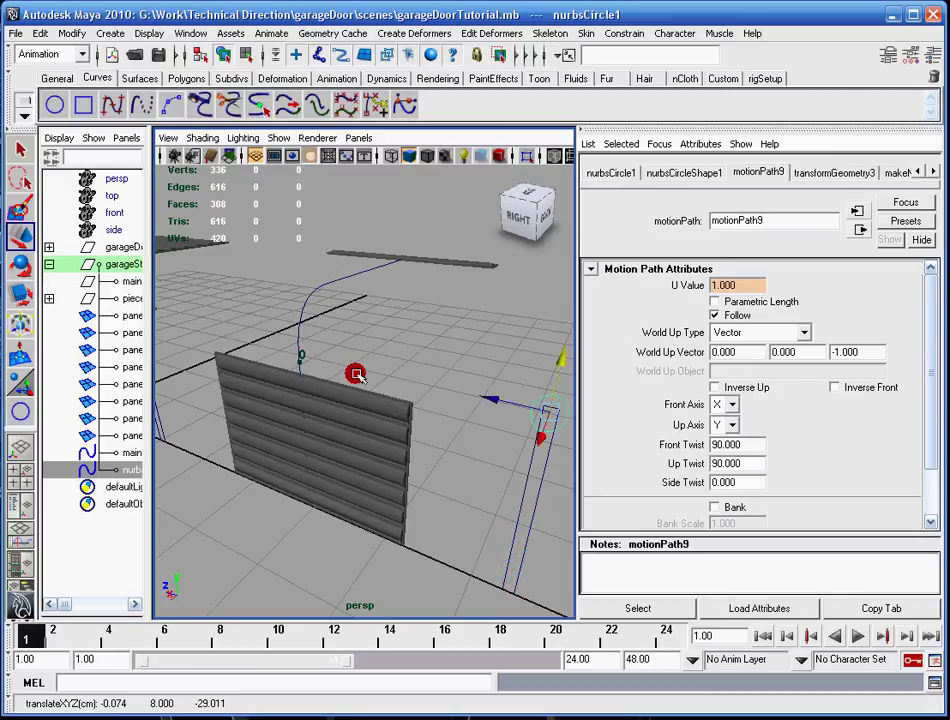
pyautogui.keyDown('alt'); pyautogui.moveTo(378, 312); pyautogui.dragTo(366, 306, button='middle'); pyautogui.keyUp('alt')
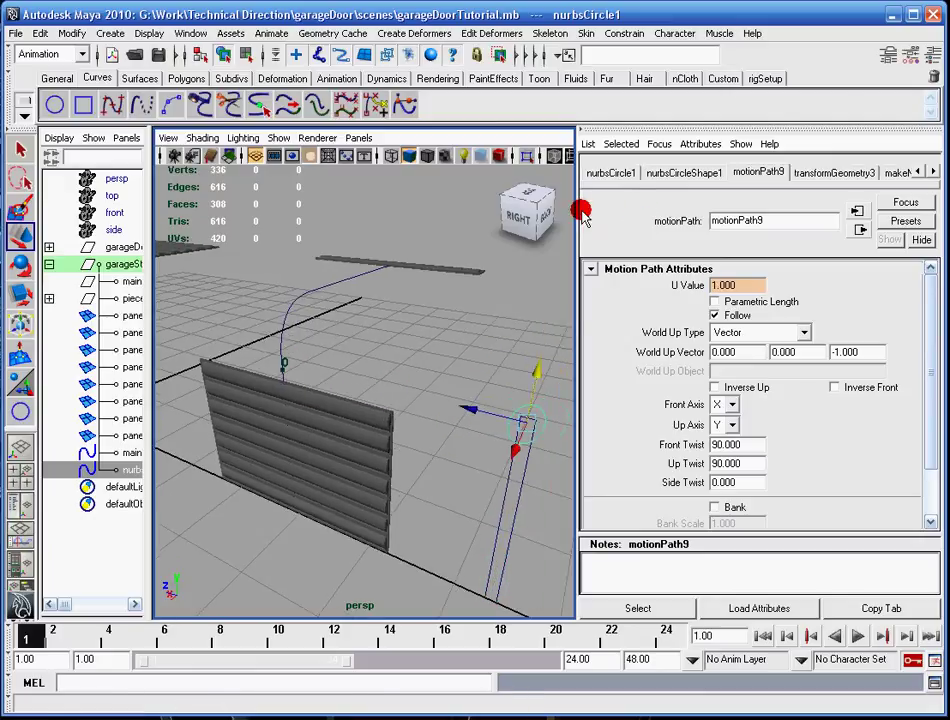
# - Close the Attribute Editor, restore the Set Driven Key window and lower the control circle to its closed-door position
pyautogui.click(887, 55)
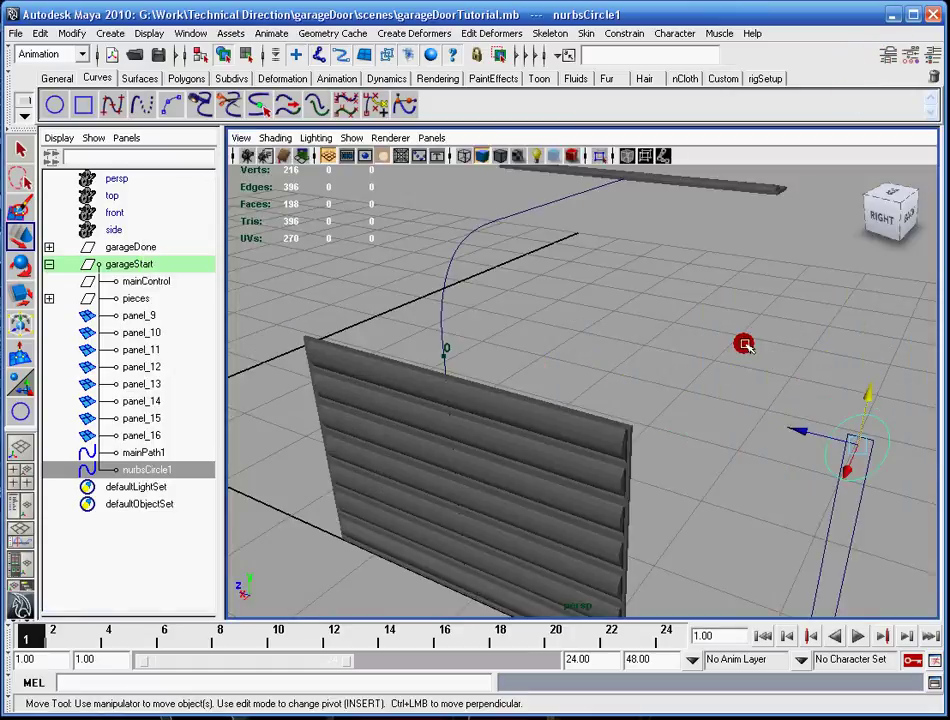
pyautogui.keyDown('alt'); pyautogui.moveTo(701, 285); pyautogui.dragTo(638, 372, button='right'); pyautogui.keyUp('alt')
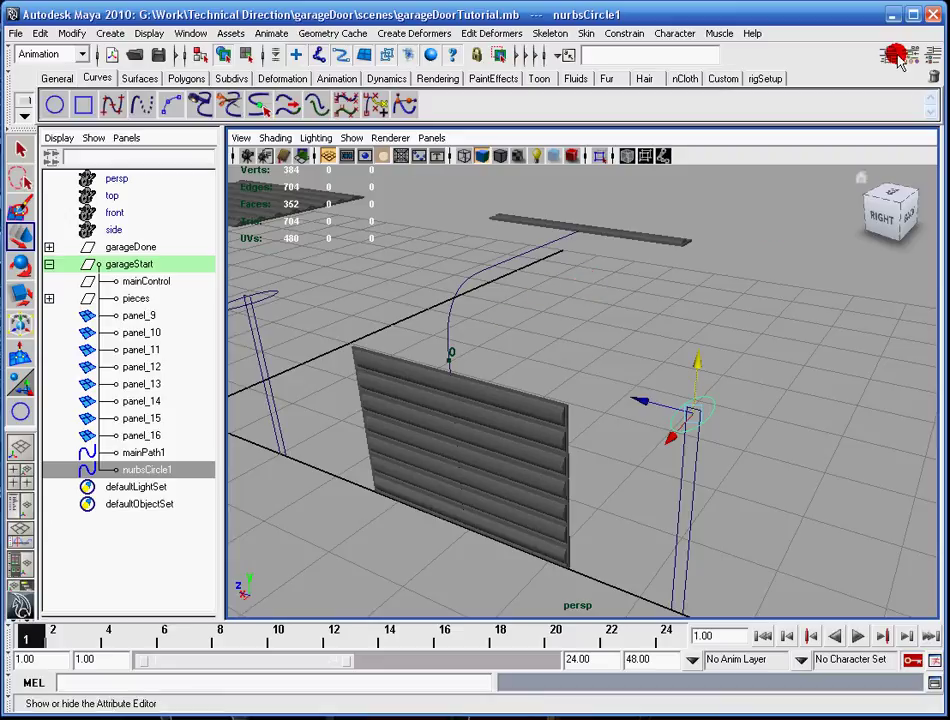
pyautogui.click(70, 714)
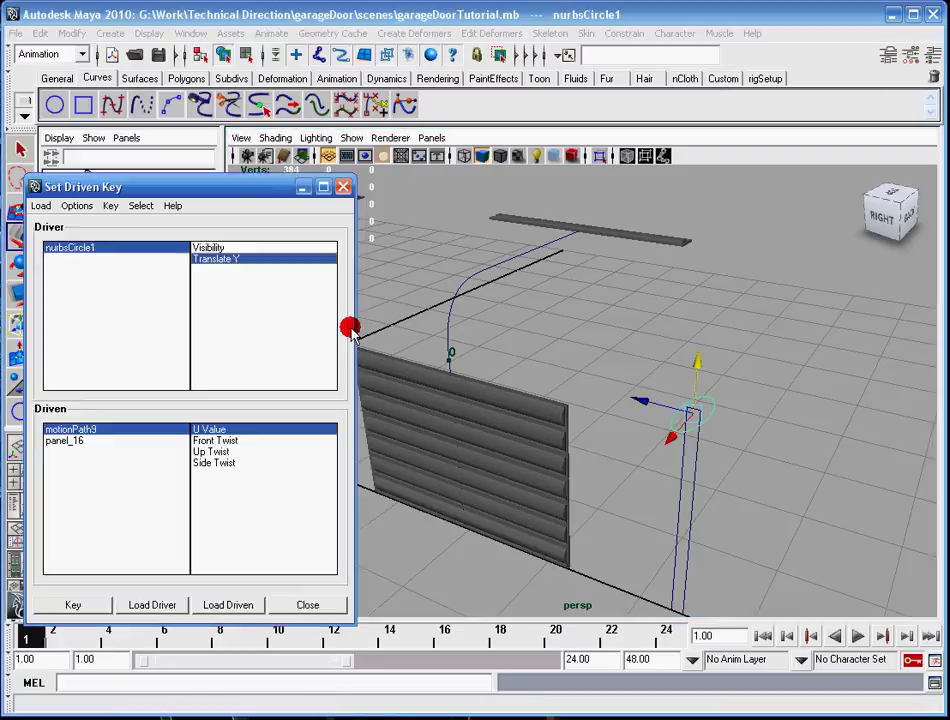
pyautogui.click(537, 407)
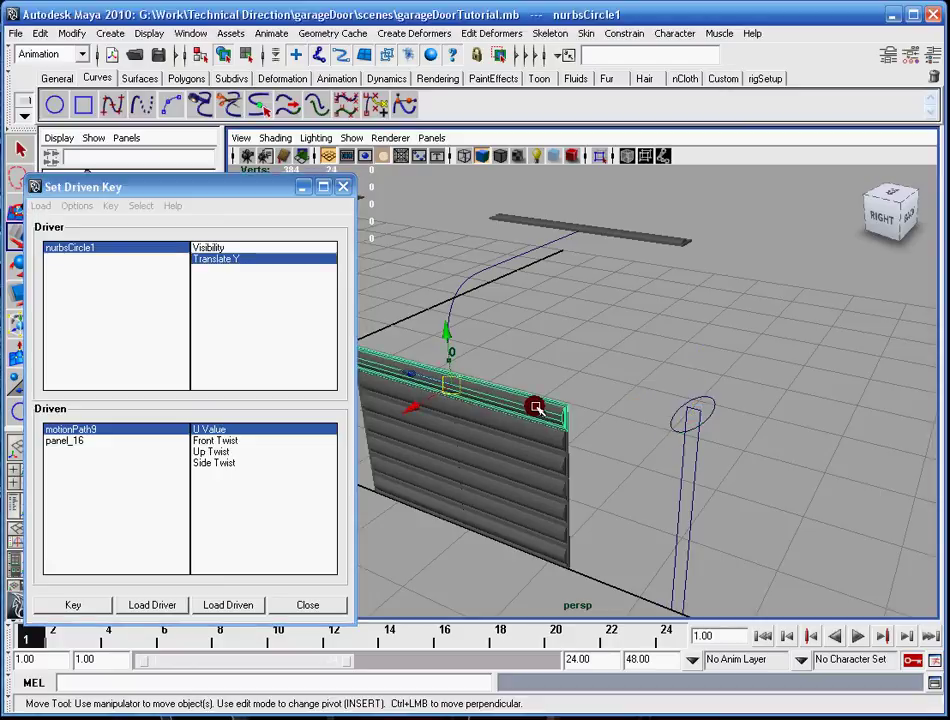
pyautogui.click(692, 412)
pyautogui.moveTo(703, 390); pyautogui.dragTo(688, 712)
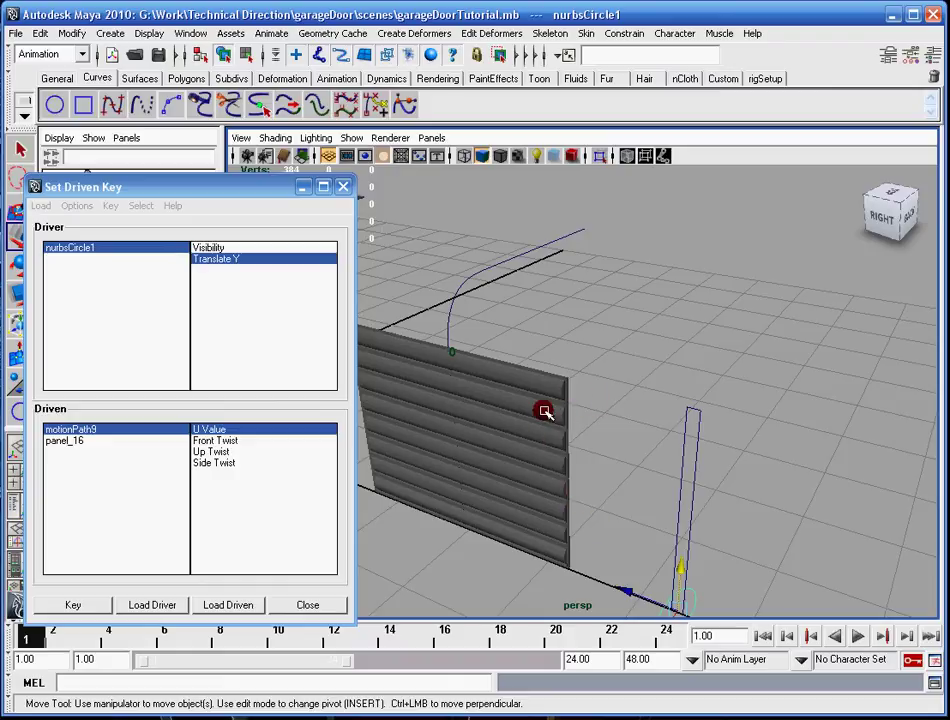
# - Load the second panel from the top, panel_15, together with its motionPath10 input as the driven objects
pyautogui.click(546, 412)
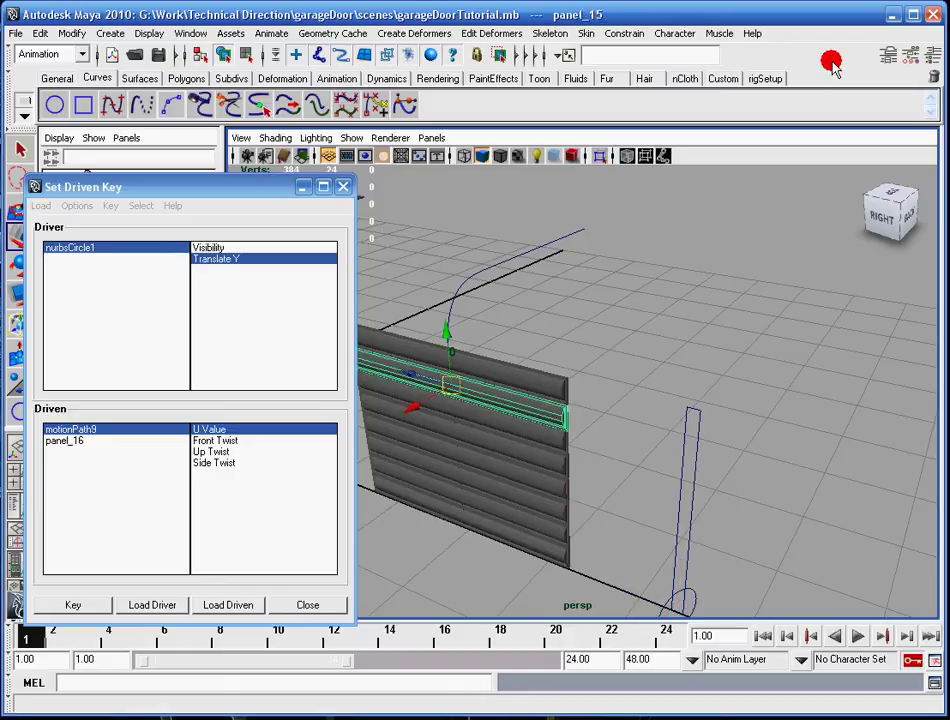
pyautogui.click(938, 58)
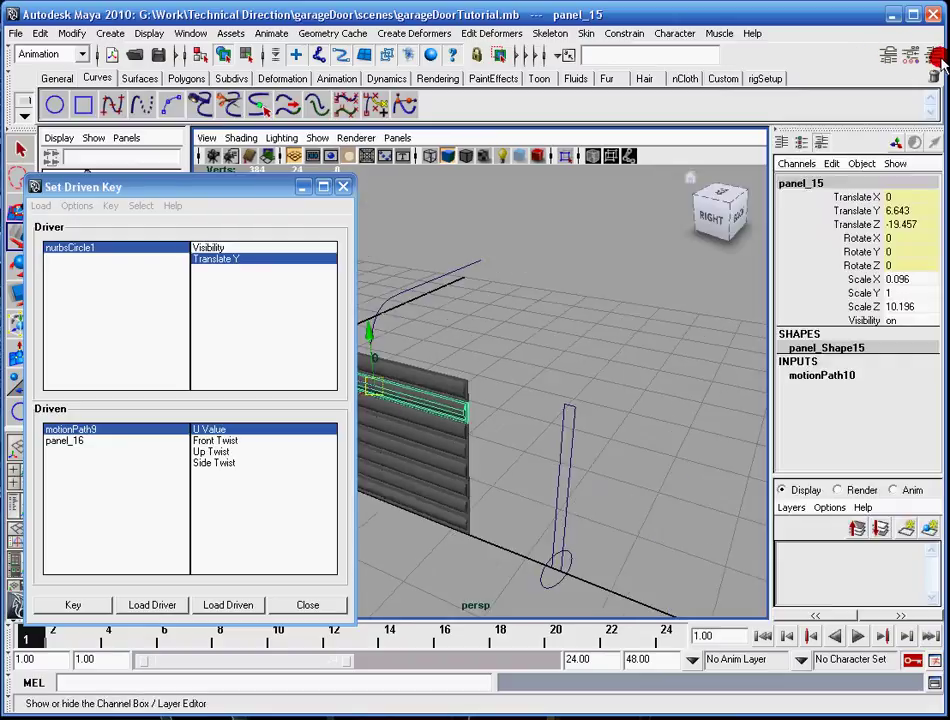
pyautogui.click(818, 376)
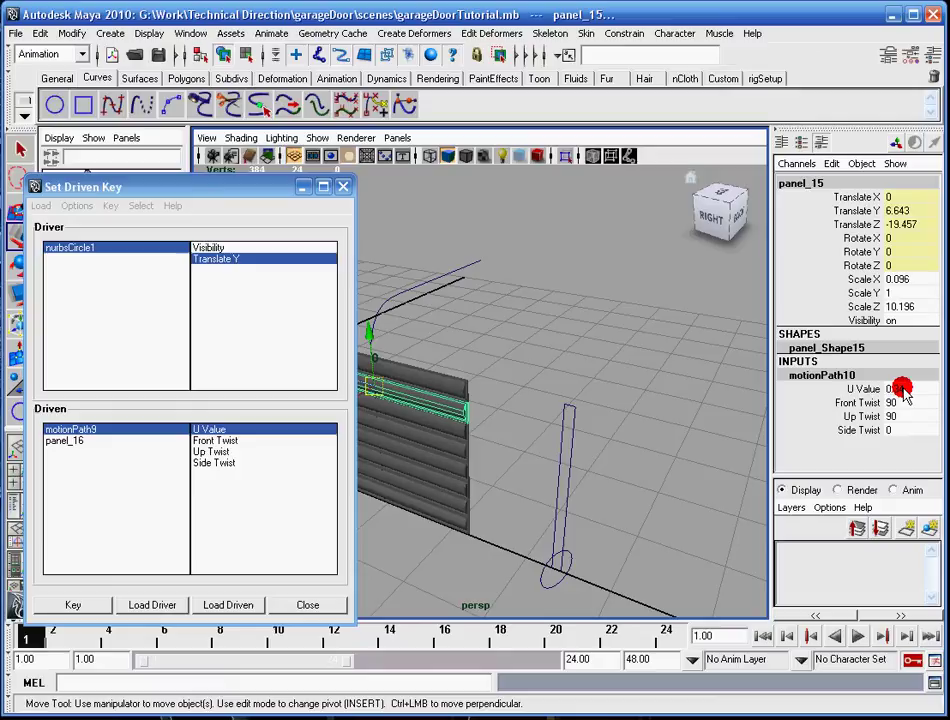
pyautogui.keyDown('alt'); pyautogui.moveTo(568, 314); pyautogui.dragTo(568, 254, button='middle'); pyautogui.keyUp('alt')
pyautogui.moveTo(568, 254)
pyautogui.keyDown('alt'); pyautogui.mouseDown()
pyautogui.moveTo(585, 254)
pyautogui.moveTo(577, 256)
pyautogui.mouseUp(); pyautogui.keyUp('alt')
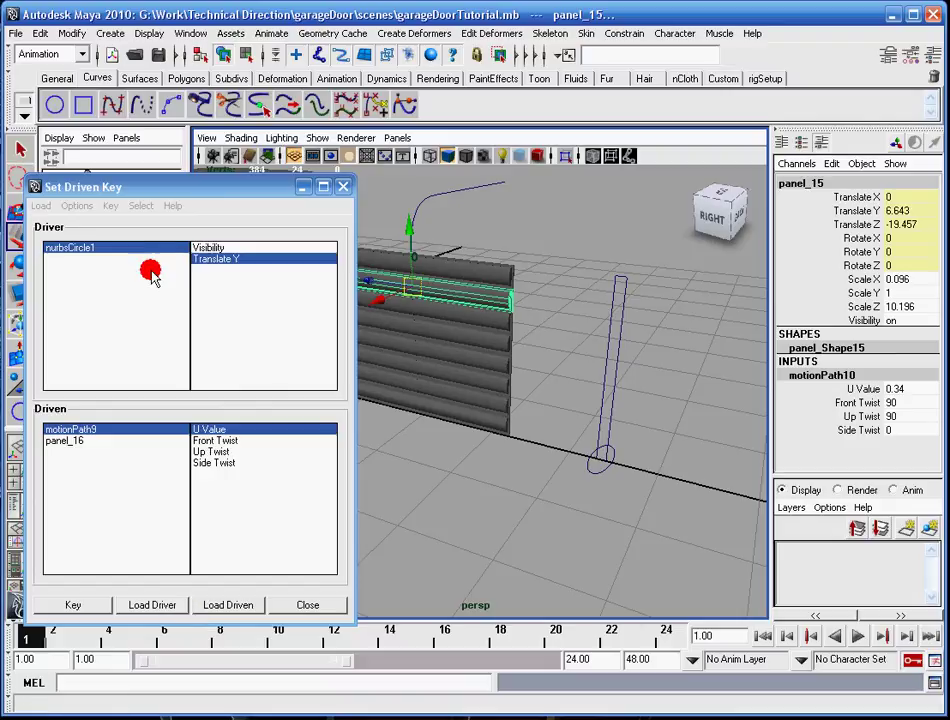
pyautogui.click(236, 605)
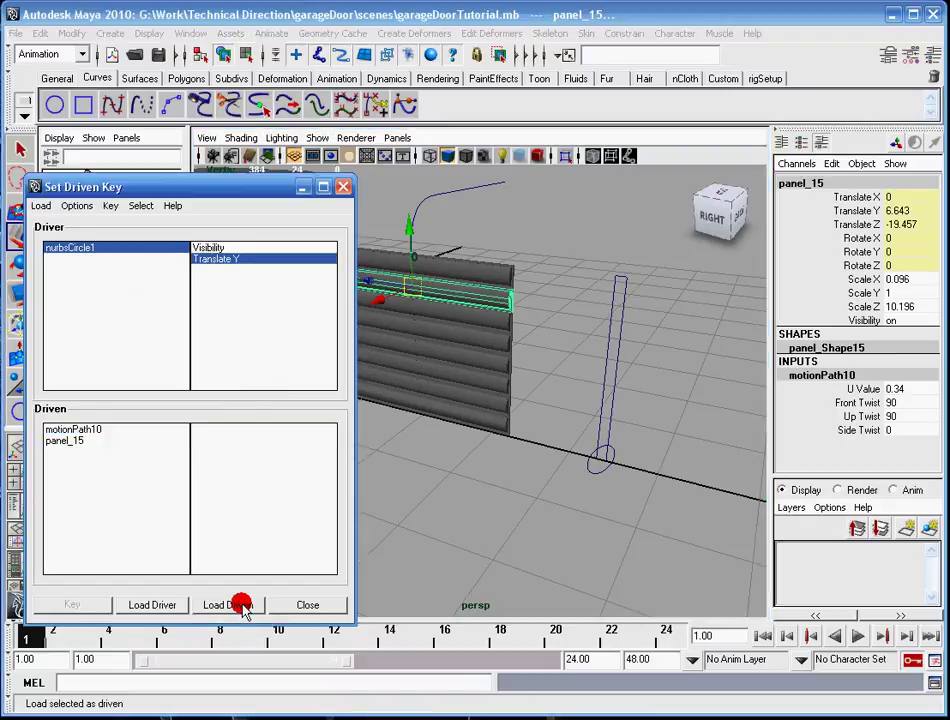
# - Key motionPath10's U Value against the control circle's Translate Y at the closed-door position
pyautogui.click(80, 429)
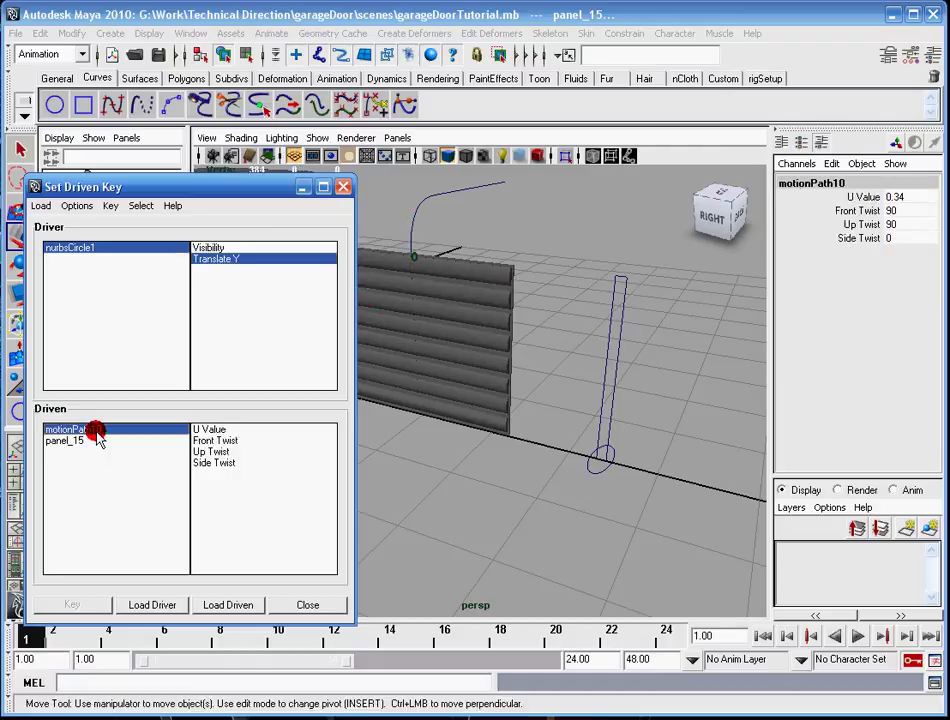
pyautogui.click(206, 428)
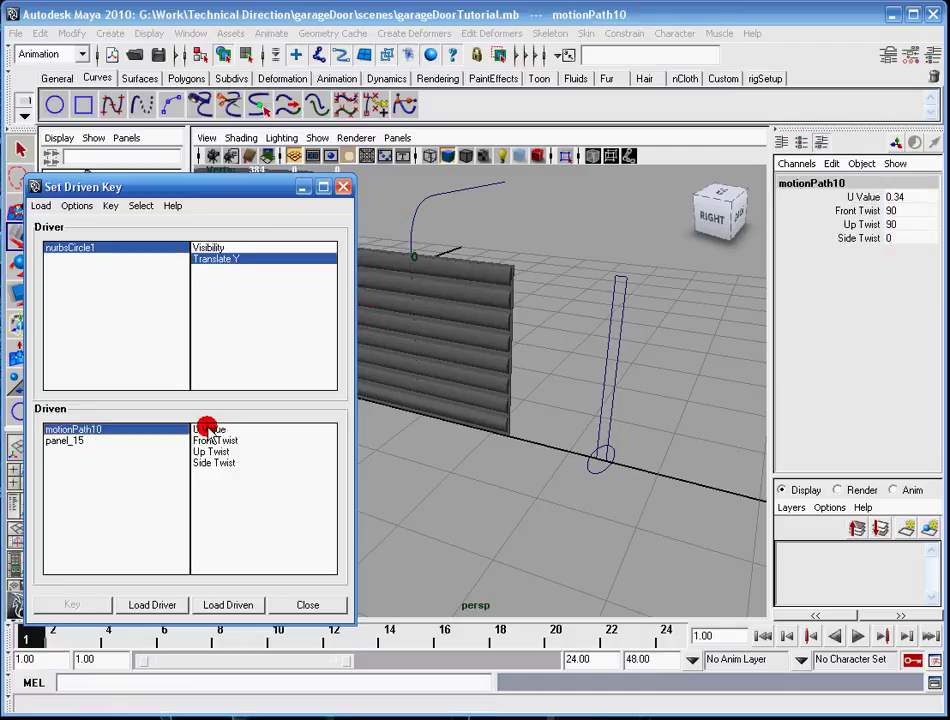
pyautogui.click(206, 428)
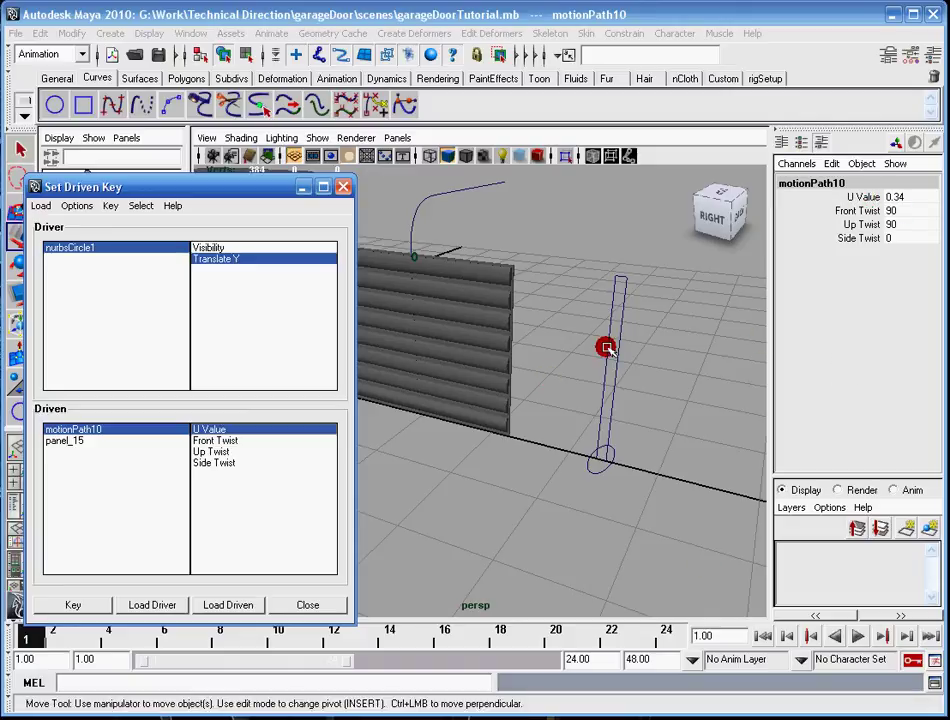
pyautogui.keyDown('alt'); pyautogui.moveTo(529, 346); pyautogui.dragTo(459, 437); pyautogui.keyUp('alt')
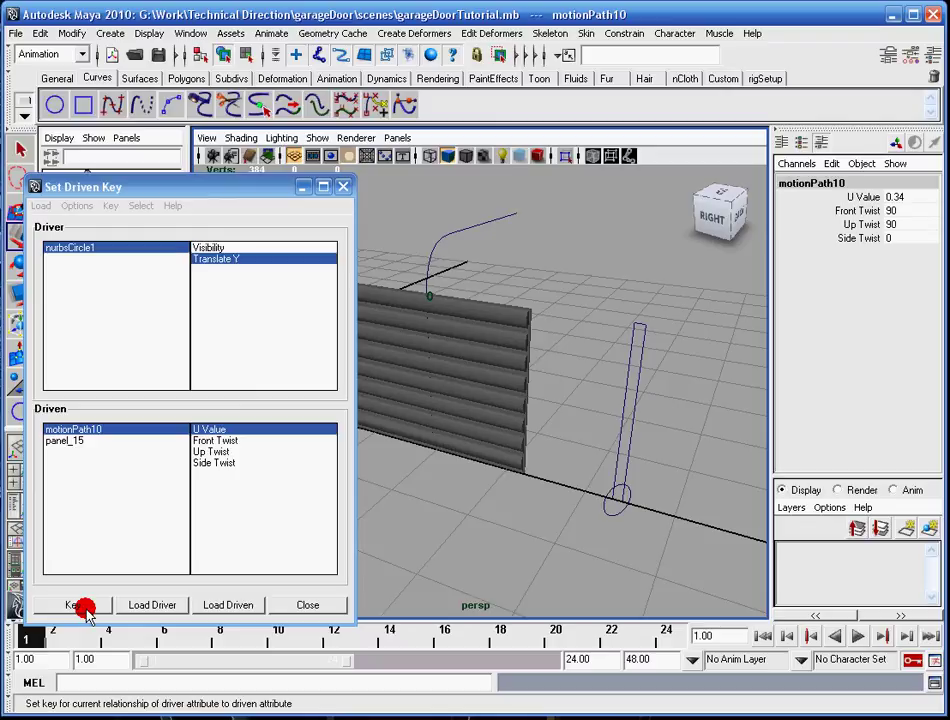
pyautogui.click(74, 605)
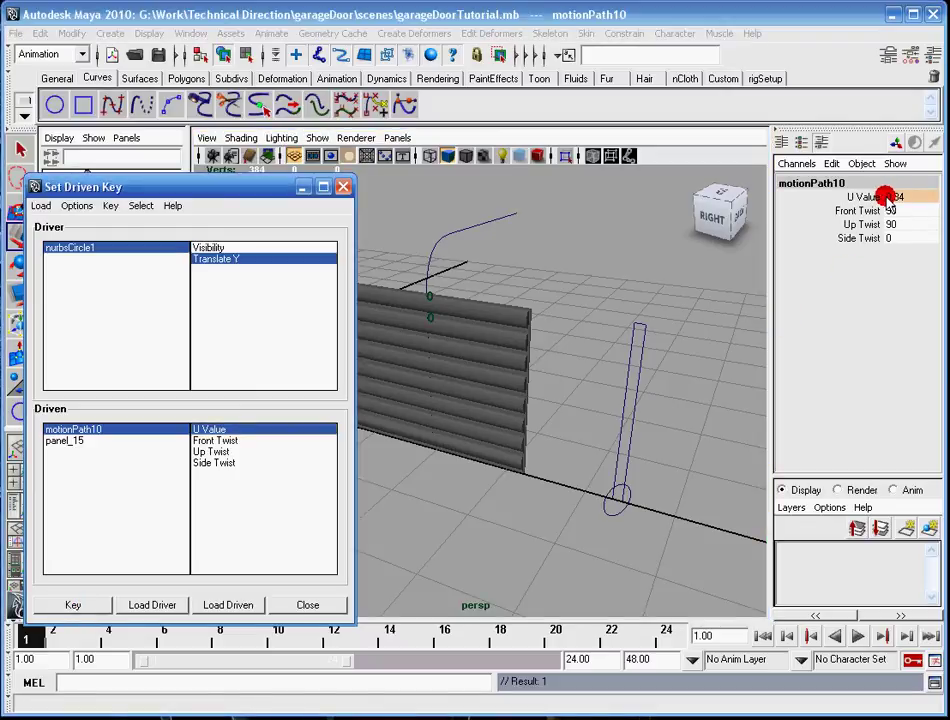
# - Raise the control circle to the upper end of its track for the open-door position
pyautogui.click(621, 512)
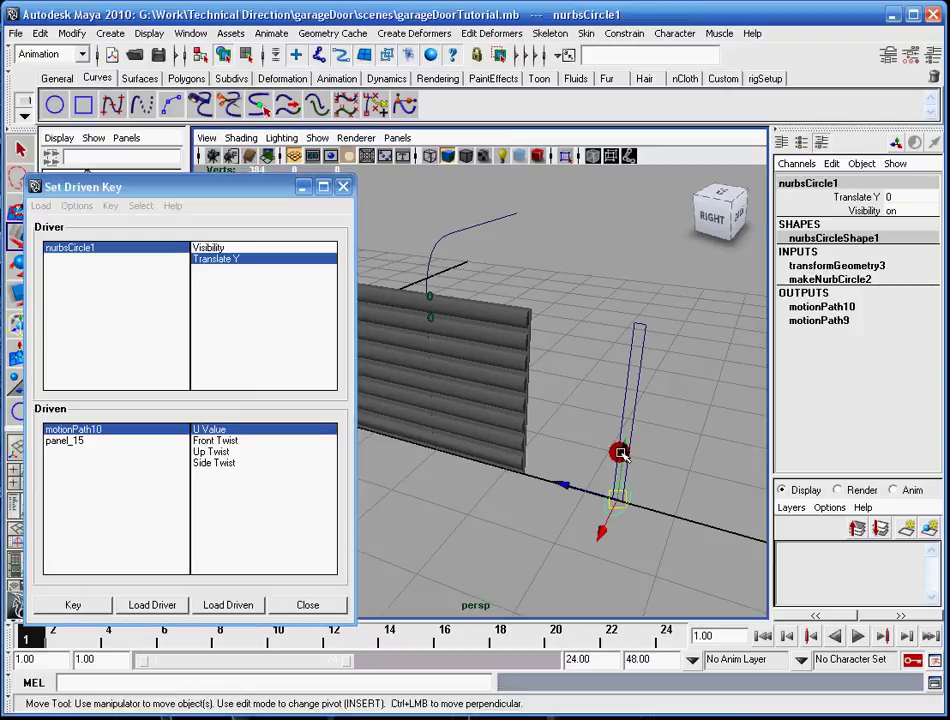
pyautogui.moveTo(621, 453); pyautogui.dragTo(490, 365)
pyautogui.moveTo(585, 413)
pyautogui.keyDown('alt'); pyautogui.mouseDown()
pyautogui.moveTo(541, 426)
pyautogui.moveTo(582, 437)
pyautogui.moveTo(591, 411)
pyautogui.mouseUp(); pyautogui.keyUp('alt')
# - Slide panel_15 along its path to a motionPath10 U Value of 0.95, beside the raised top panel
pyautogui.click(430, 480)
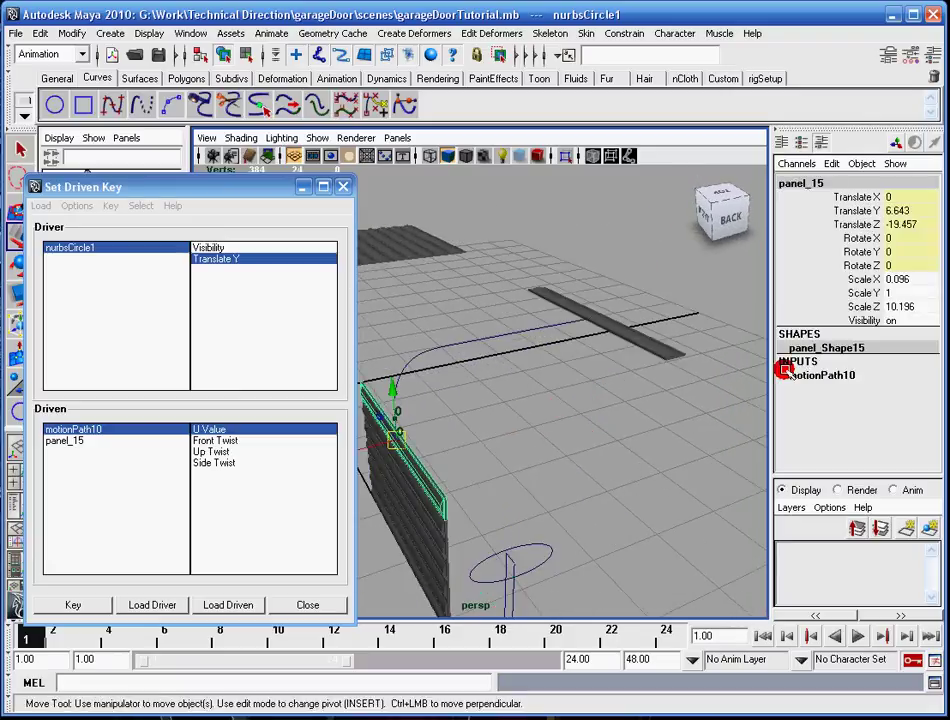
pyautogui.click(846, 376)
pyautogui.click(865, 389)
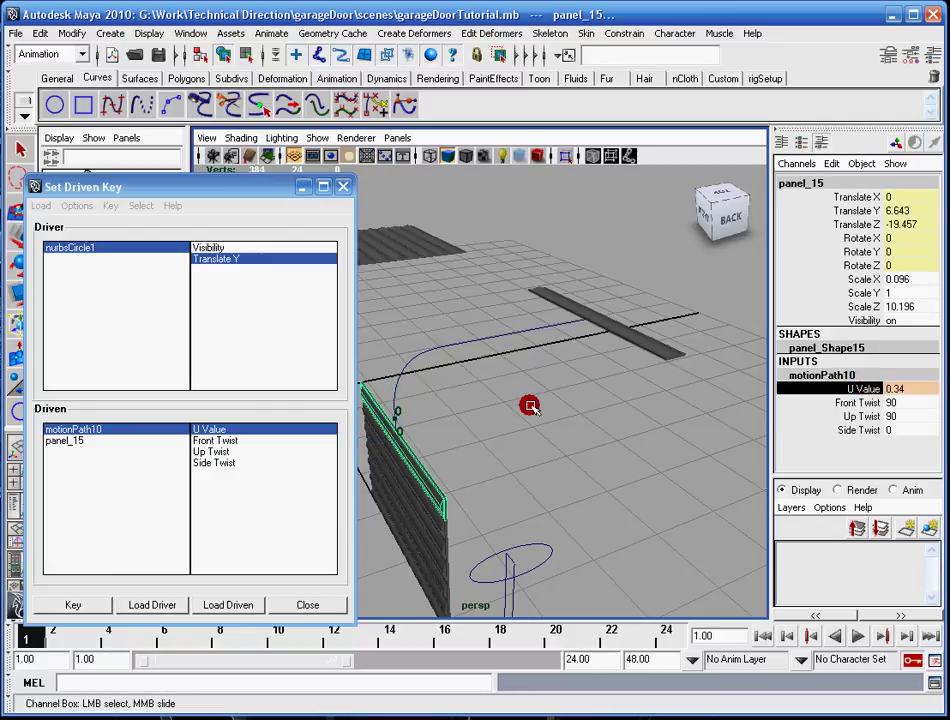
pyautogui.moveTo(478, 405); pyautogui.dragTo(517, 396, button='middle')
pyautogui.keyDown('alt'); pyautogui.moveTo(715, 280); pyautogui.dragTo(509, 377); pyautogui.keyUp('alt')
pyautogui.keyDown('alt'); pyautogui.moveTo(509, 377); pyautogui.dragTo(601, 386, button='right'); pyautogui.keyUp('alt')
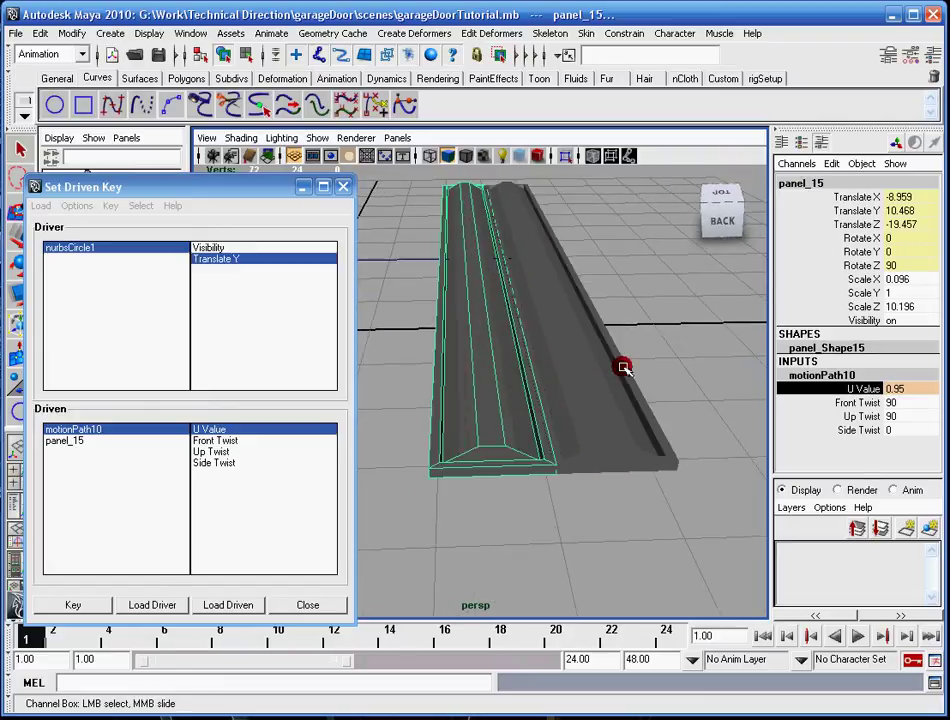
pyautogui.moveTo(622, 368)
pyautogui.mouseDown(button='middle')
pyautogui.moveTo(628, 377)
pyautogui.moveTo(613, 344)
pyautogui.moveTo(630, 347)
pyautogui.mouseUp(button='middle')
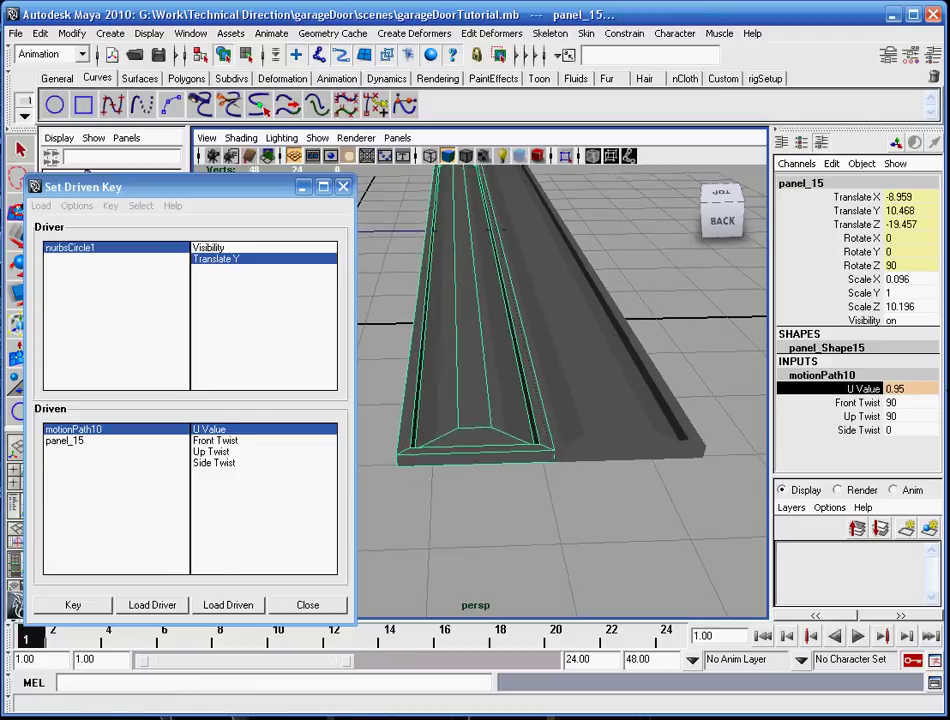
# - Fine-tune motionPath10's U Value to 0.949 so that panel_15 meets the edge of the top panel
pyautogui.doubleClick(926, 389)
pyautogui.write('0.94')
pyautogui.press('Return')
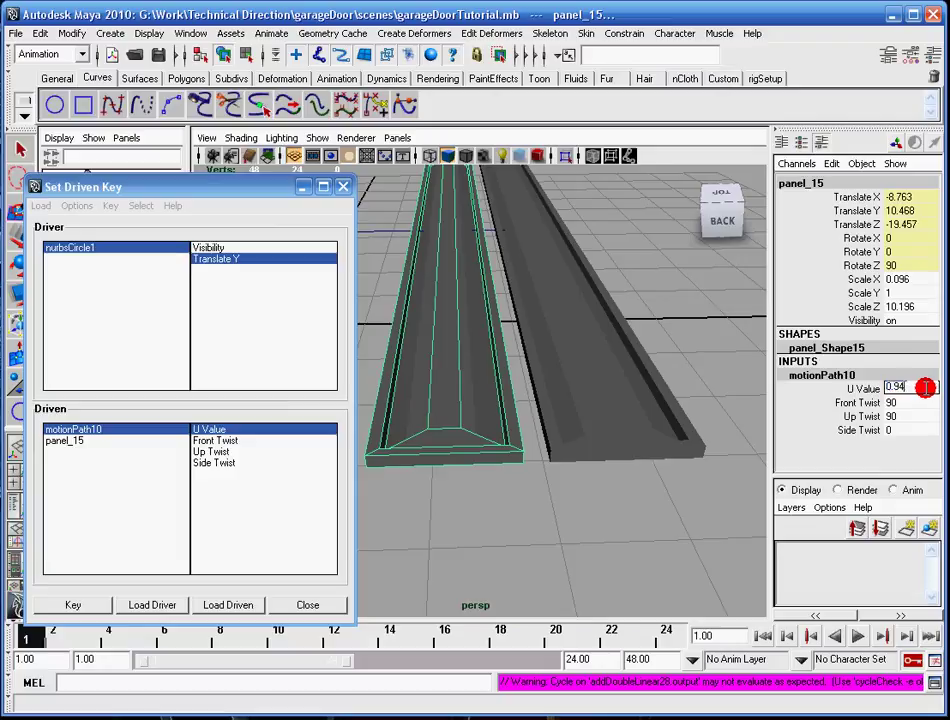
pyautogui.click(592, 430)
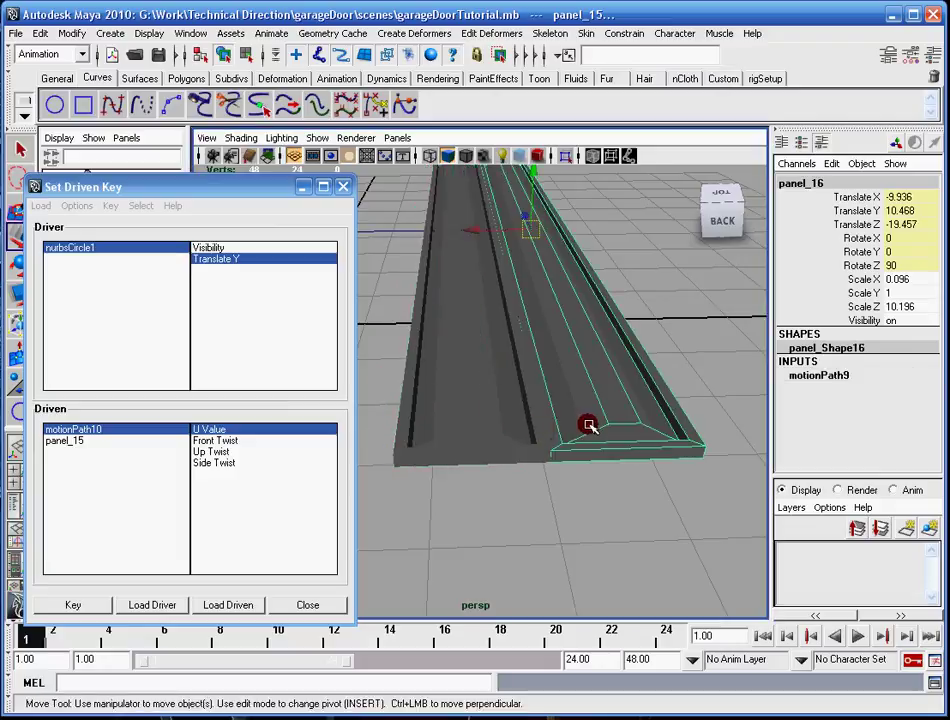
pyautogui.click(507, 431)
pyautogui.click(800, 375)
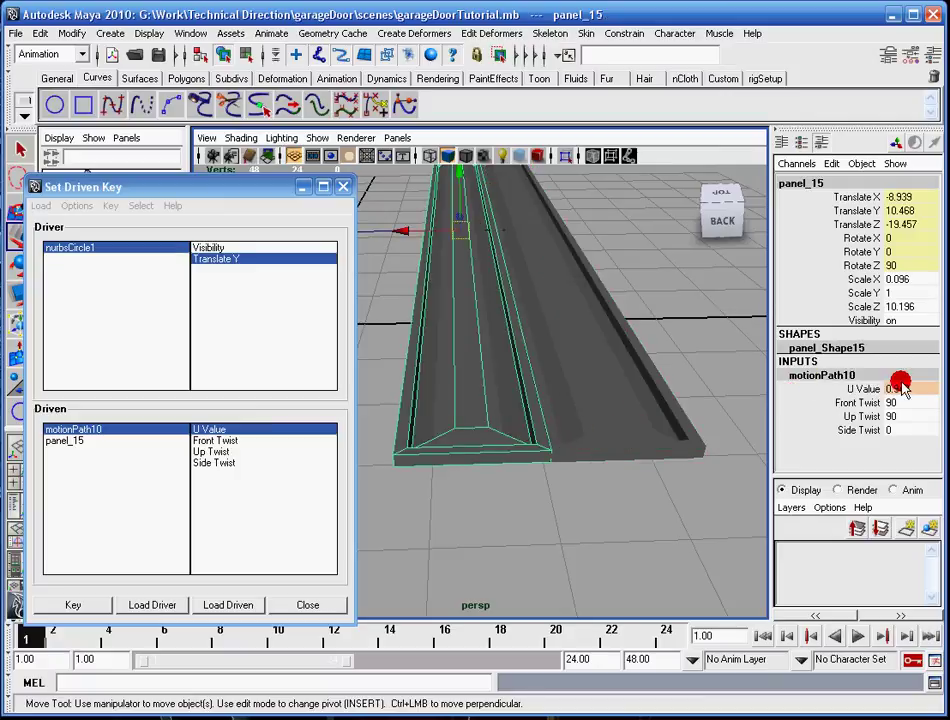
pyautogui.doubleClick(926, 389)
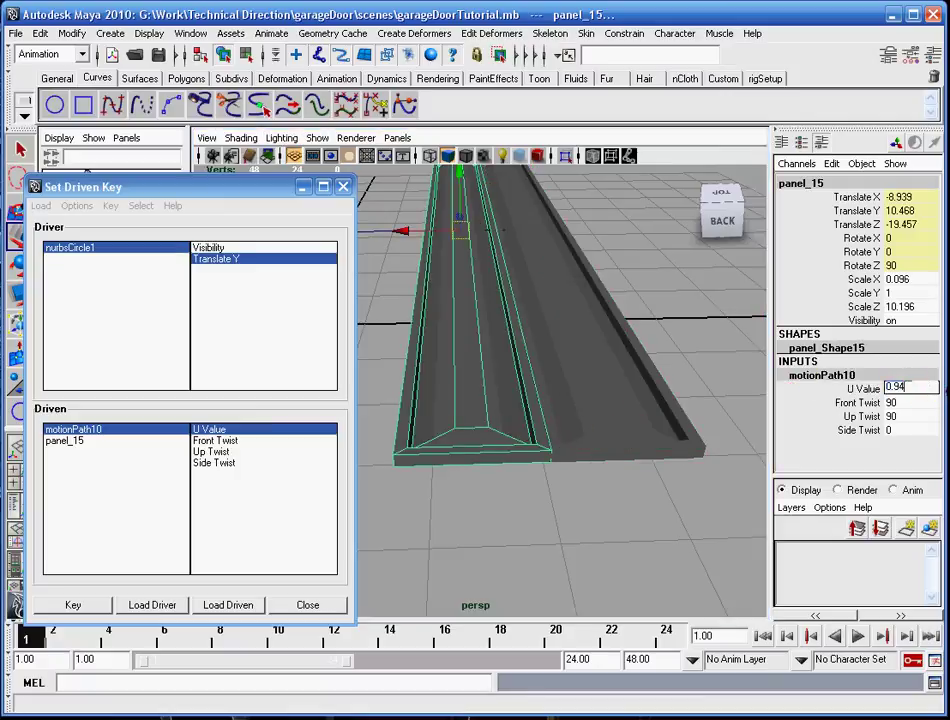
pyautogui.press('Return')
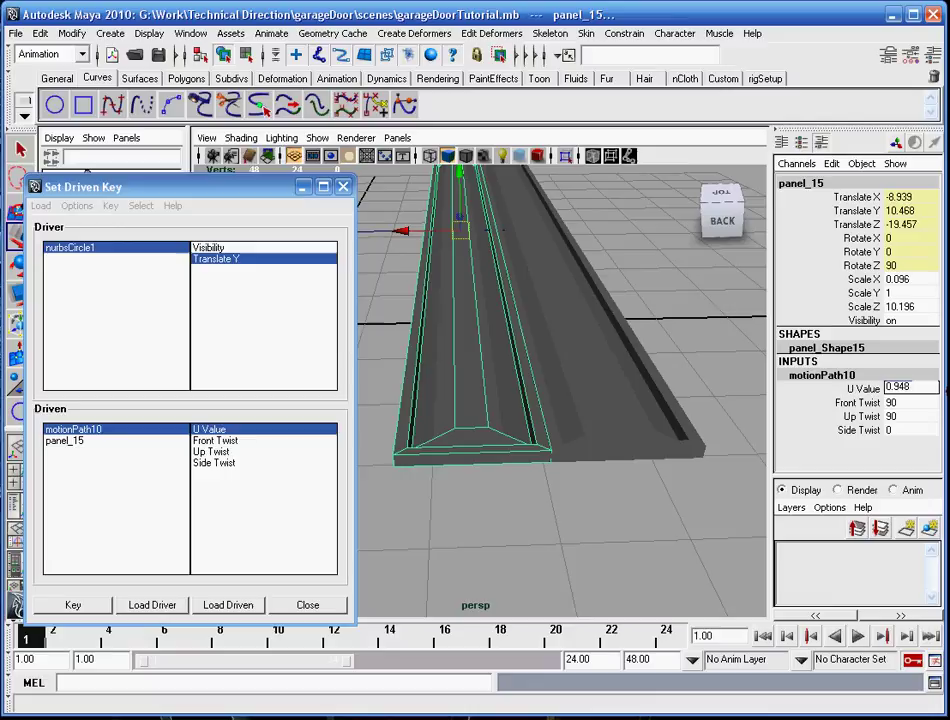
pyautogui.press('BackSpace')
pyautogui.write('9')
pyautogui.press('Return')
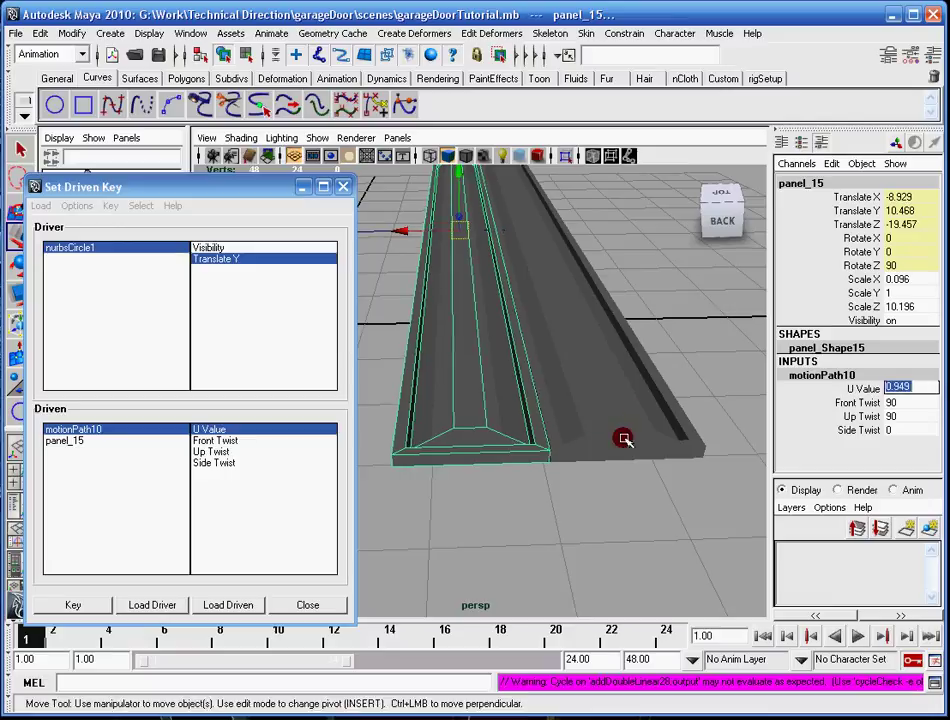
# - Check the joint between the two raised panels and key motionPath10's U Value at the open-door position
pyautogui.click(577, 445)
pyautogui.click(520, 437)
pyautogui.keyDown('alt'); pyautogui.moveTo(518, 448); pyautogui.dragTo(615, 489); pyautogui.keyUp('alt')
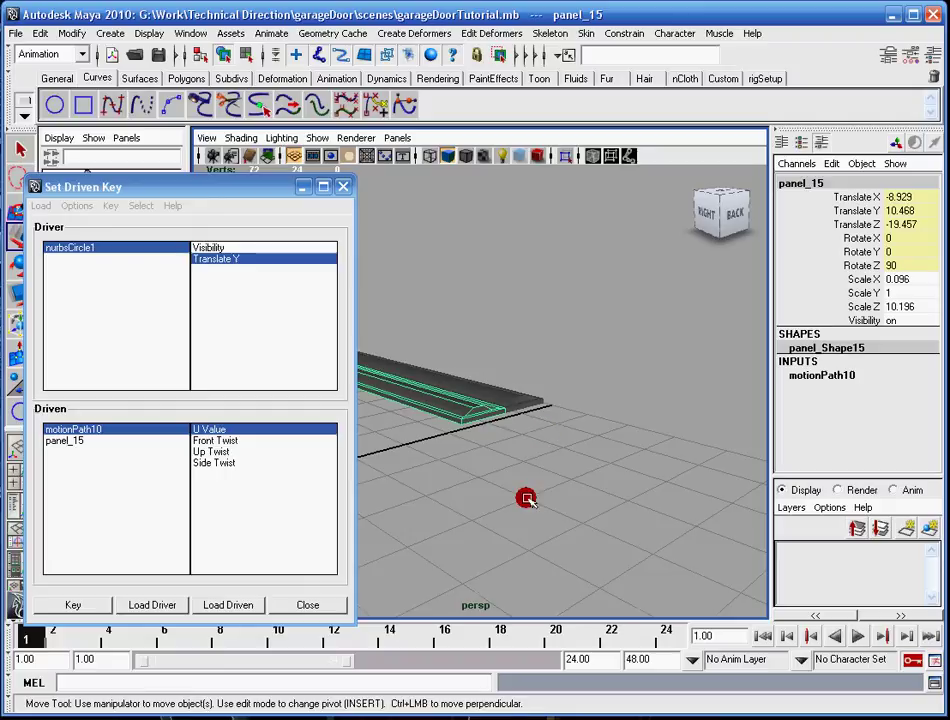
pyautogui.scroll(-5, 664, 428)
pyautogui.keyDown('alt'); pyautogui.moveTo(661, 375); pyautogui.dragTo(572, 402); pyautogui.keyUp('alt')
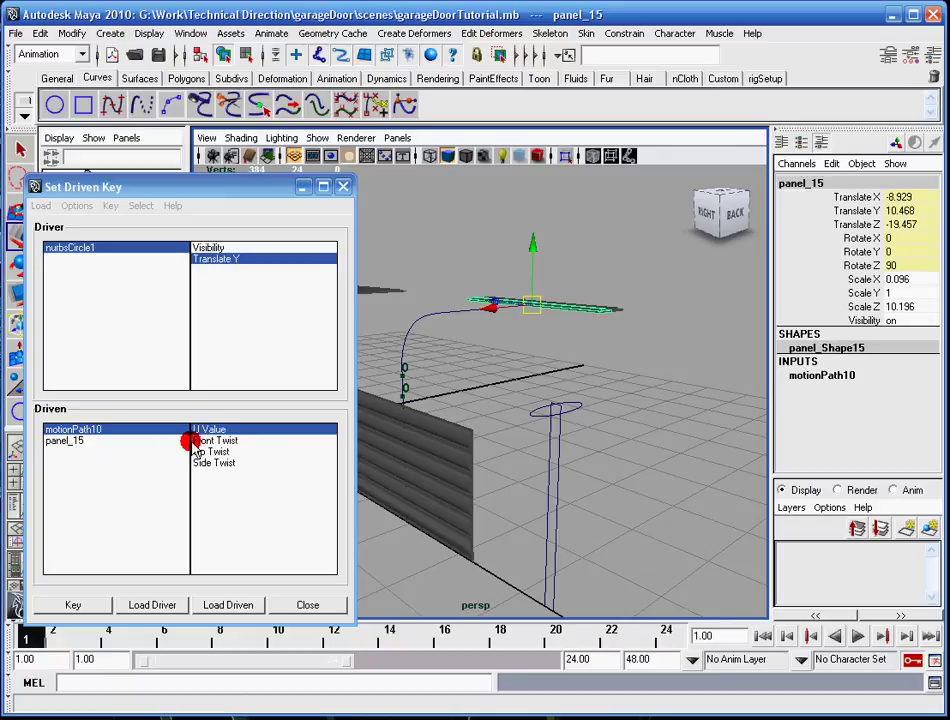
pyautogui.click(85, 608)
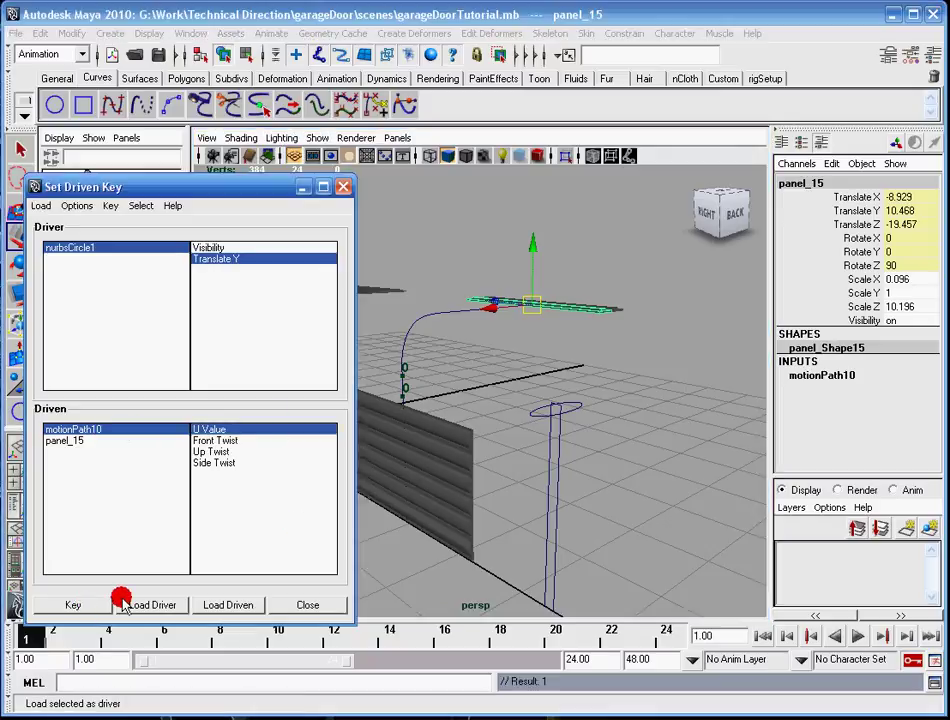
# - Lower the control circle partway to check panel_15's rotation along the curved path
pyautogui.click(555, 408)
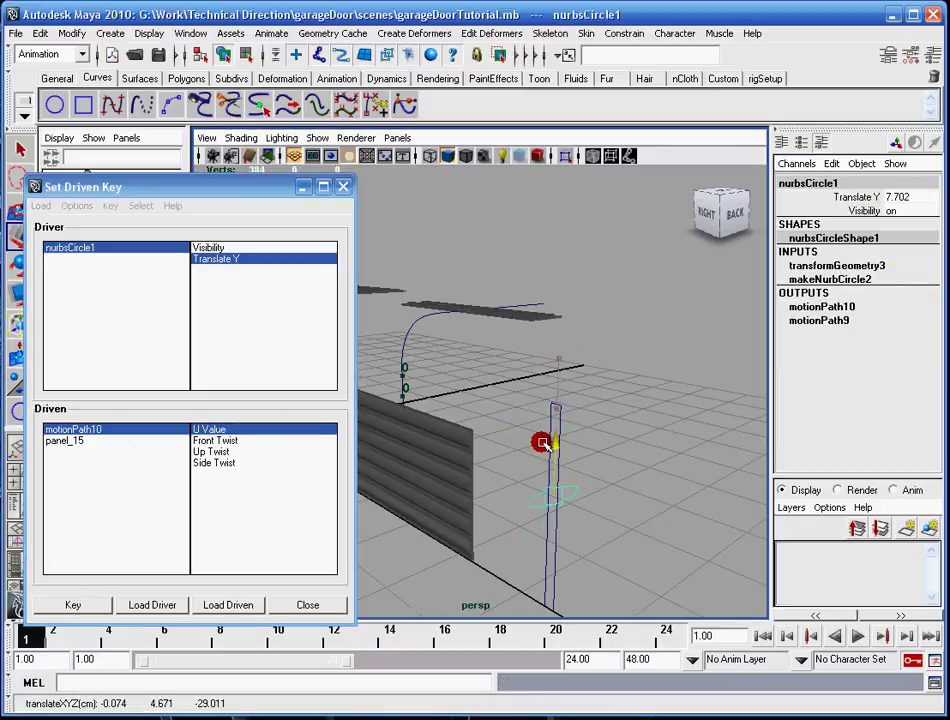
pyautogui.moveTo(541, 443); pyautogui.dragTo(548, 516)
pyautogui.keyDown('alt'); pyautogui.moveTo(435, 340); pyautogui.dragTo(523, 296); pyautogui.keyUp('alt')
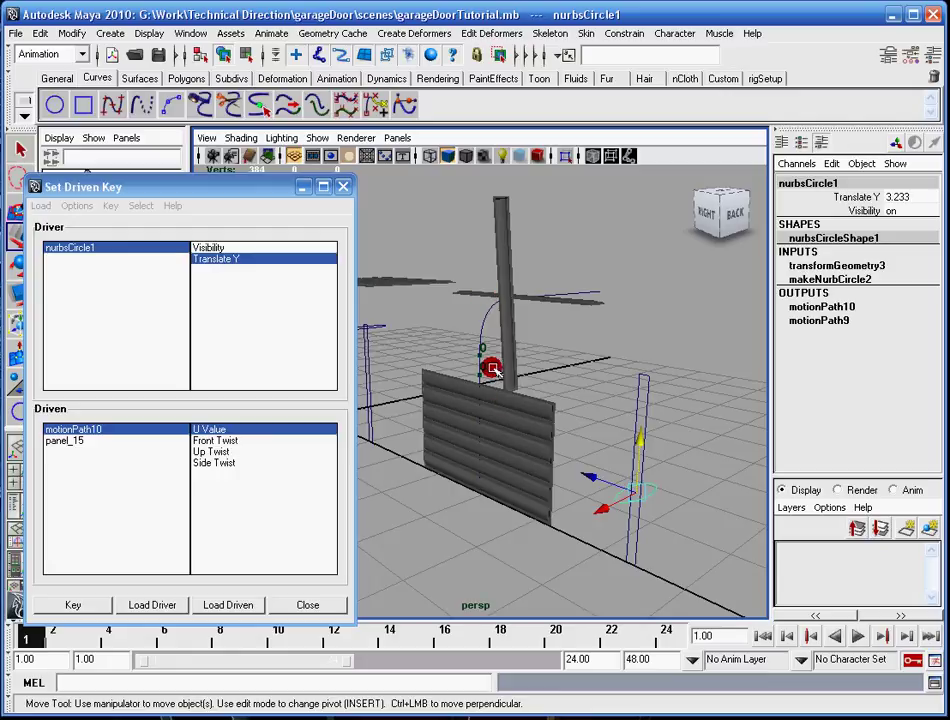
# - Show panel_15's motionPath10 in the Attribute Editor and set its World Up Type to Vector
pyautogui.click(511, 261)
pyautogui.click(884, 55)
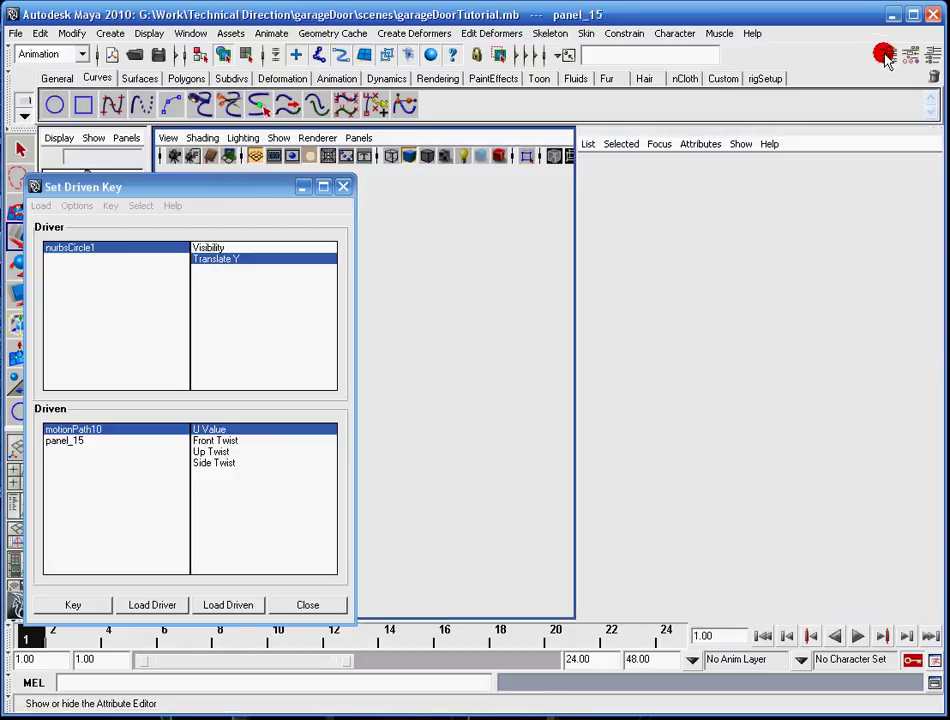
pyautogui.click(305, 186)
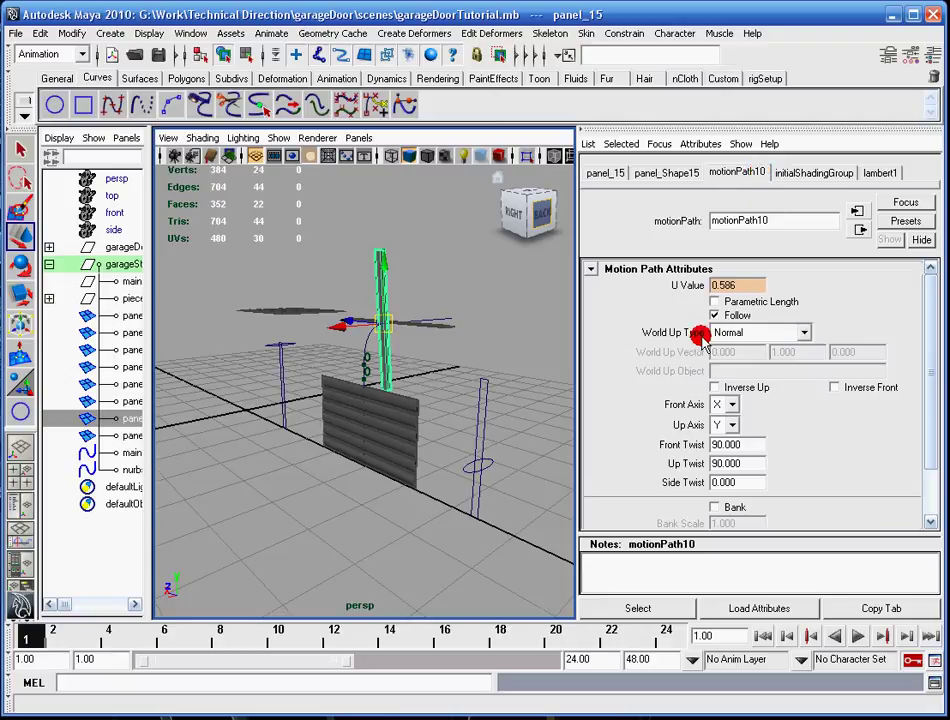
pyautogui.click(802, 331)
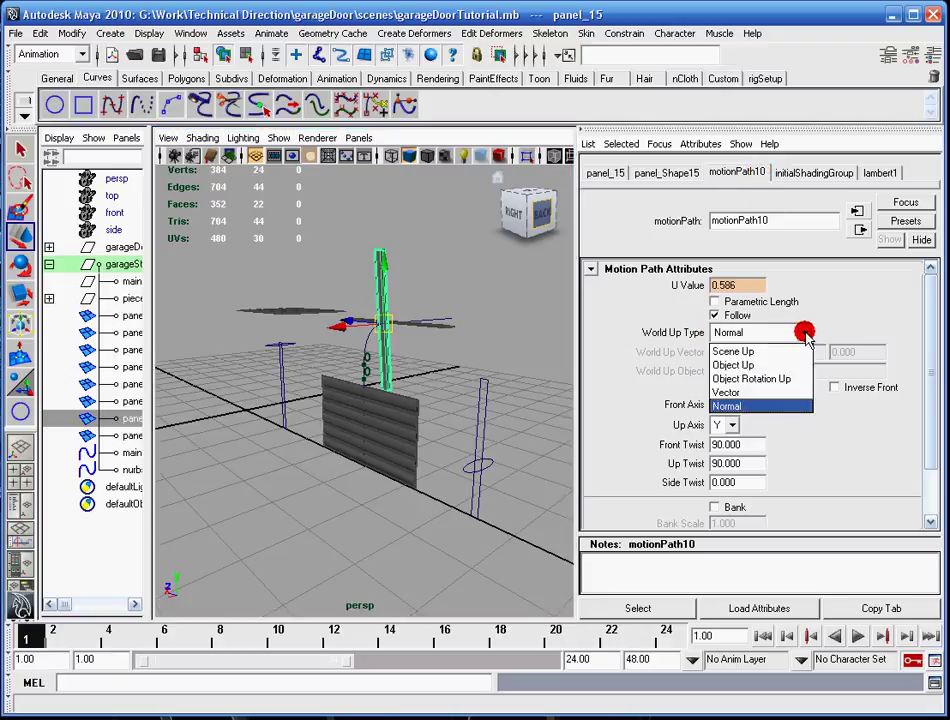
pyautogui.click(785, 393)
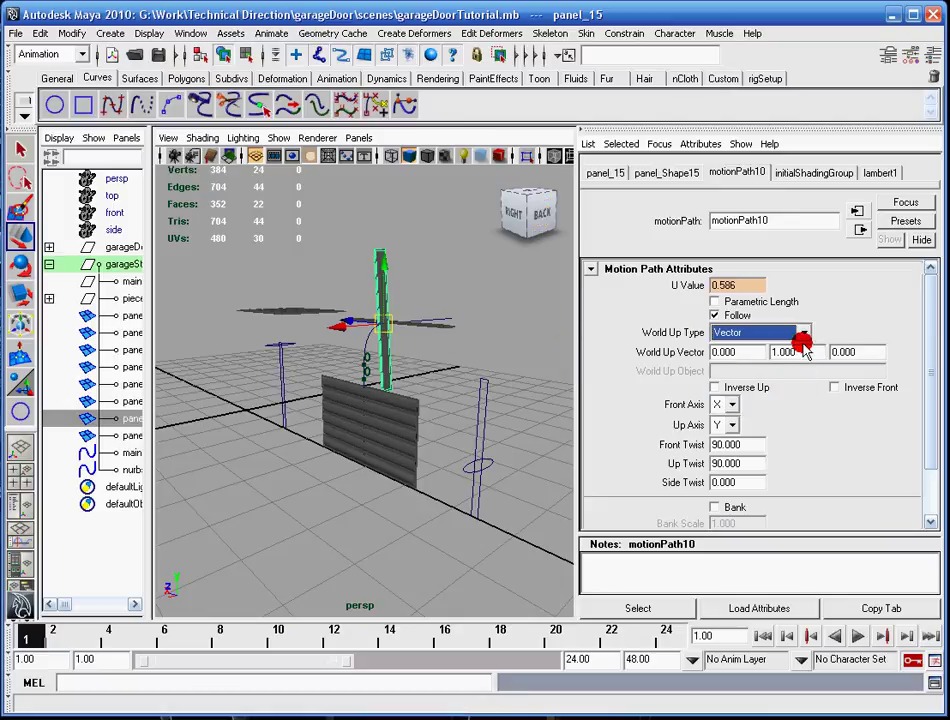
# - Set motionPath10's World Up Vector to 0, 0, -1
pyautogui.doubleClick(780, 352)
pyautogui.write('0')
pyautogui.press('Return')
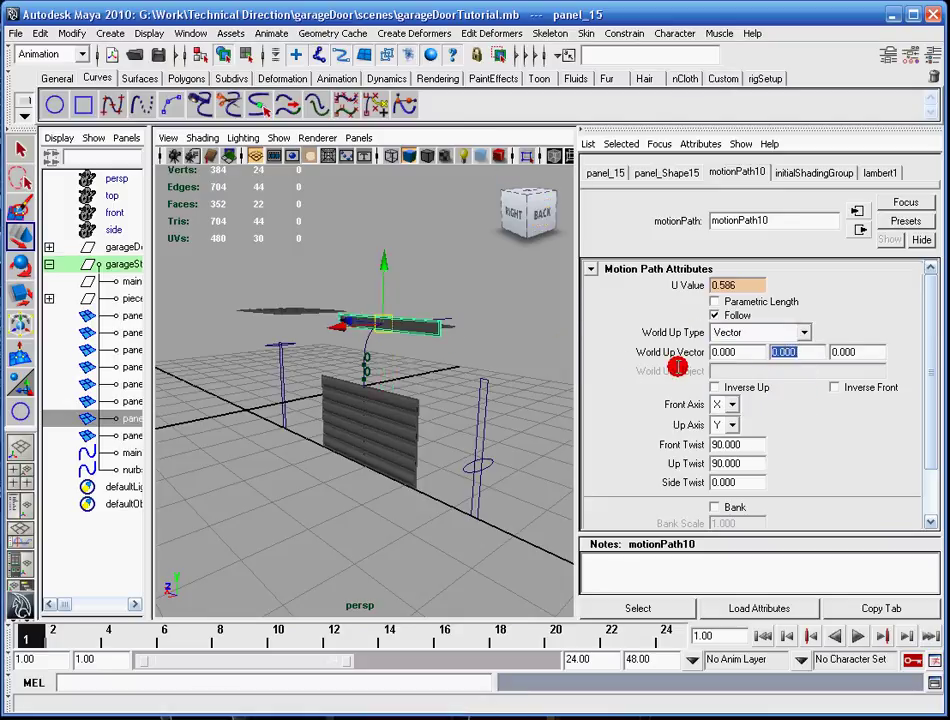
pyautogui.doubleClick(858, 352)
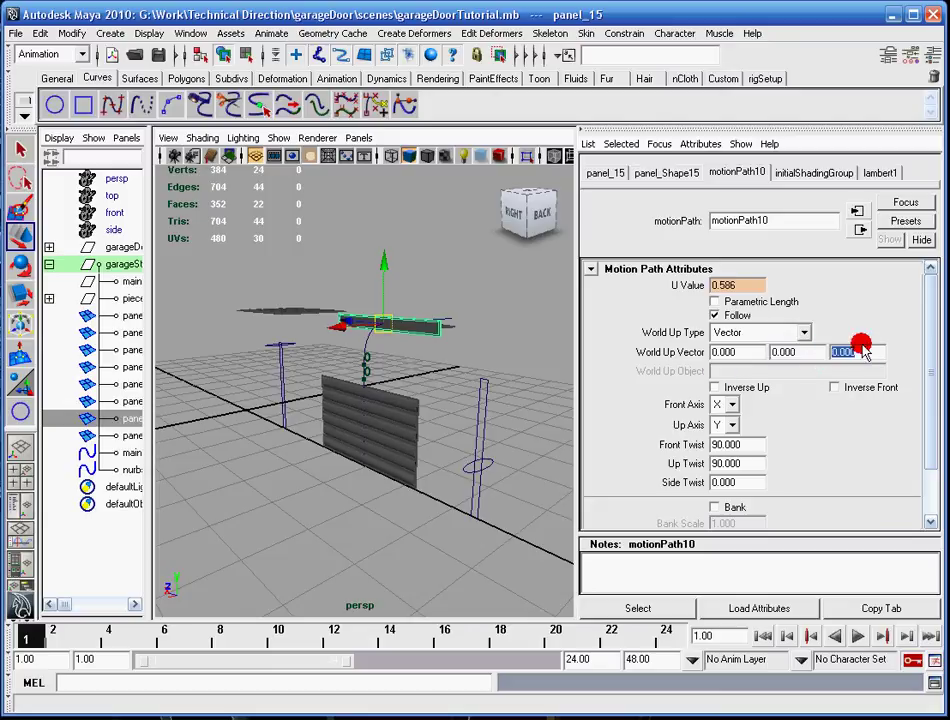
pyautogui.click(844, 353)
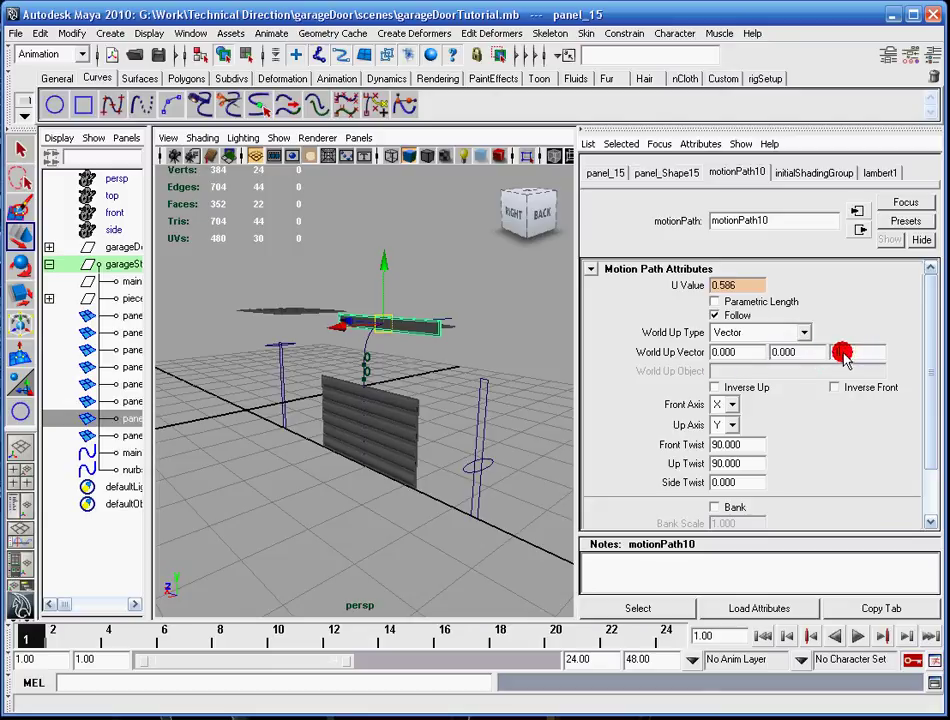
pyautogui.write('-1')
pyautogui.press('Return')
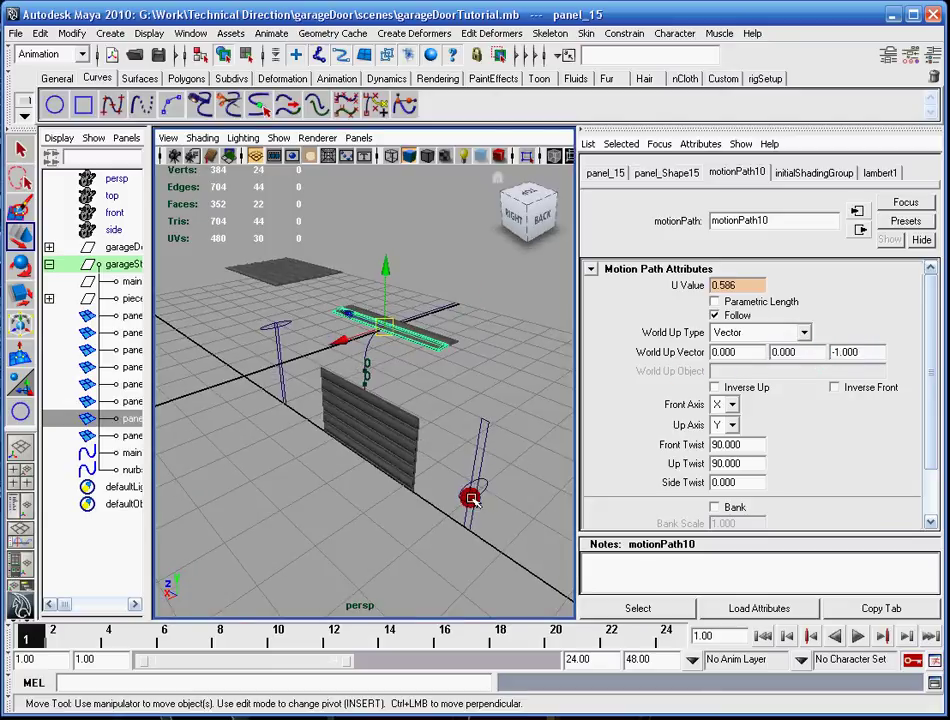
# - Raise the control circle to its upper limit and check how both driven panels travel and rotate
pyautogui.click(486, 492)
pyautogui.moveTo(486, 492); pyautogui.dragTo(446, 362)
pyautogui.keyDown('alt'); pyautogui.moveTo(418, 405); pyautogui.dragTo(339, 426, button='right'); pyautogui.keyUp('alt')
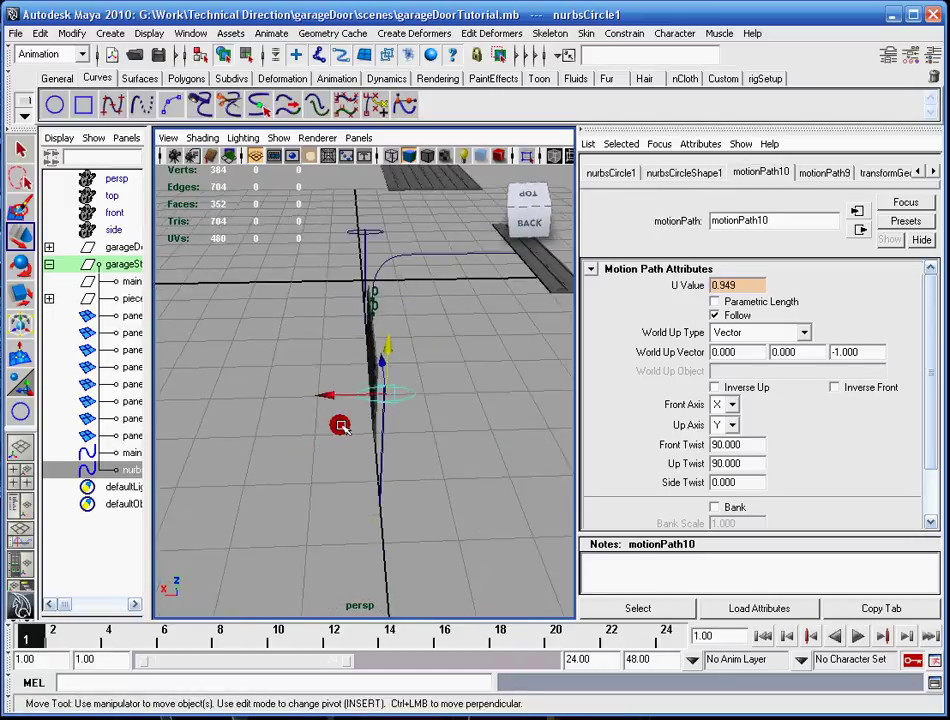
pyautogui.keyDown('alt'); pyautogui.moveTo(339, 426); pyautogui.dragTo(463, 372); pyautogui.keyUp('alt')
pyautogui.moveTo(492, 254); pyautogui.dragTo(496, 280)
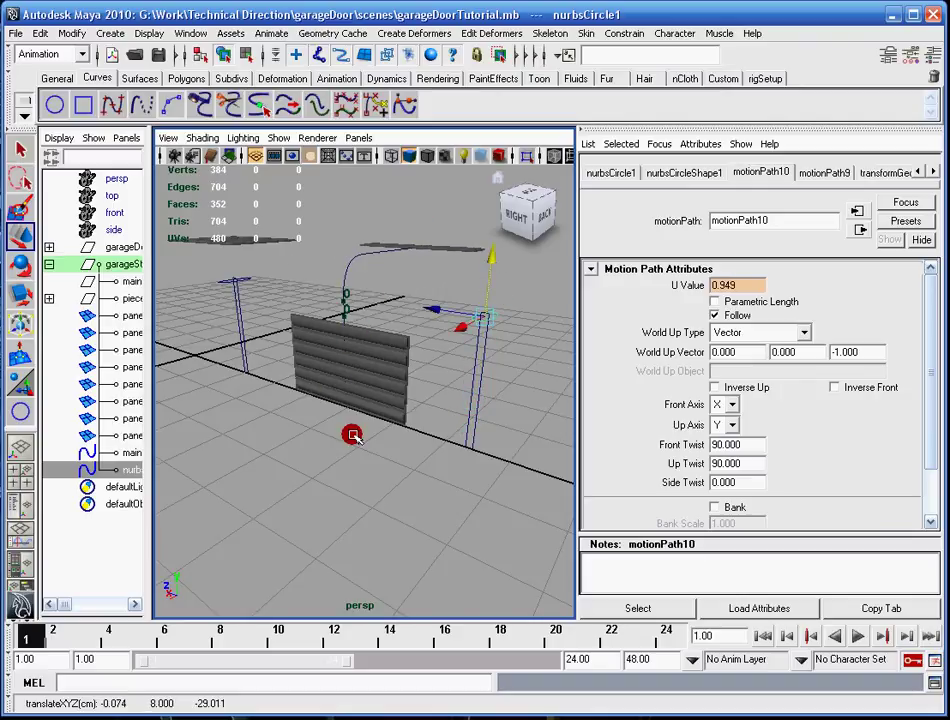
pyautogui.keyDown('alt'); pyautogui.moveTo(329, 288); pyautogui.dragTo(349, 316, button='middle'); pyautogui.keyUp('alt')
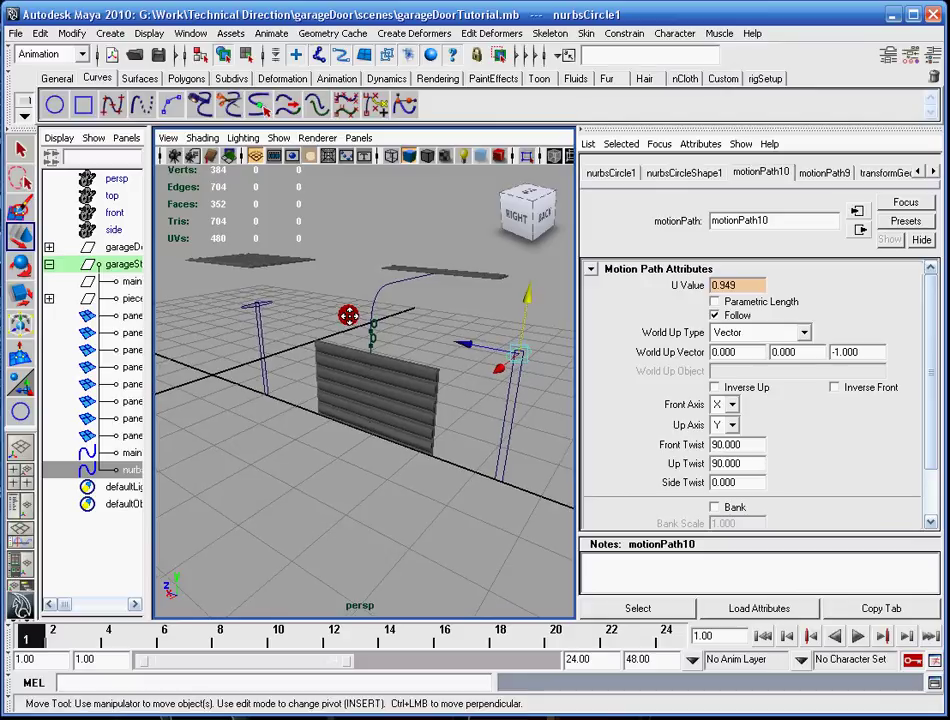
pyautogui.keyDown('alt'); pyautogui.moveTo(289, 303); pyautogui.dragTo(430, 347, button='right'); pyautogui.keyUp('alt')
# - Lower the finished neighbouring door's controller to its closed position
pyautogui.click(410, 328)
pyautogui.moveTo(409, 325); pyautogui.dragTo(329, 307, button='middle')
pyautogui.keyDown('alt'); pyautogui.moveTo(328, 307); pyautogui.dragTo(430, 335); pyautogui.keyUp('alt')
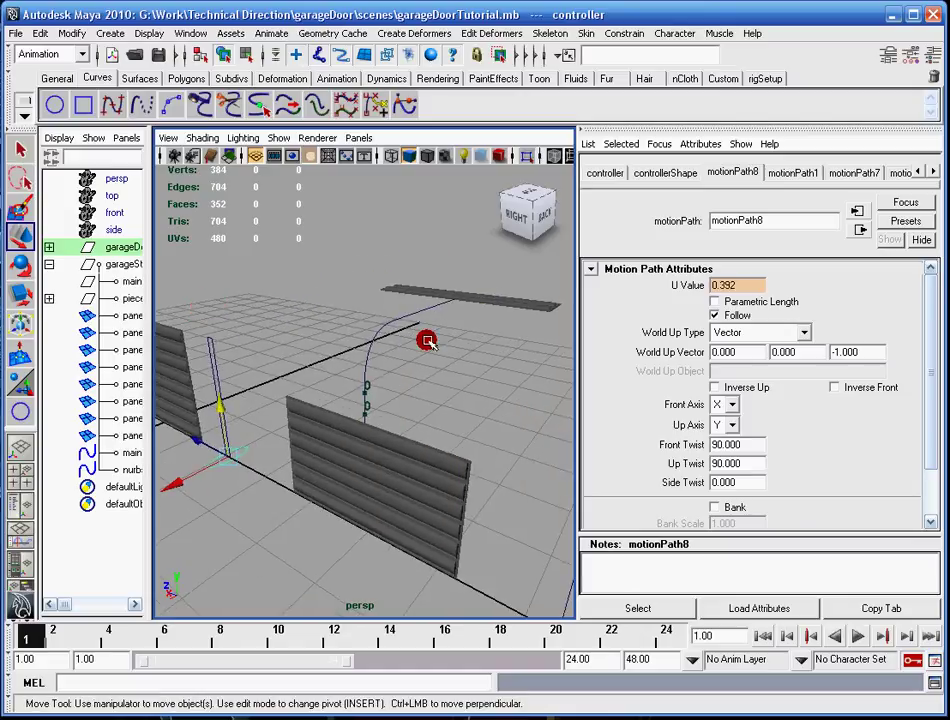
pyautogui.click(403, 346)
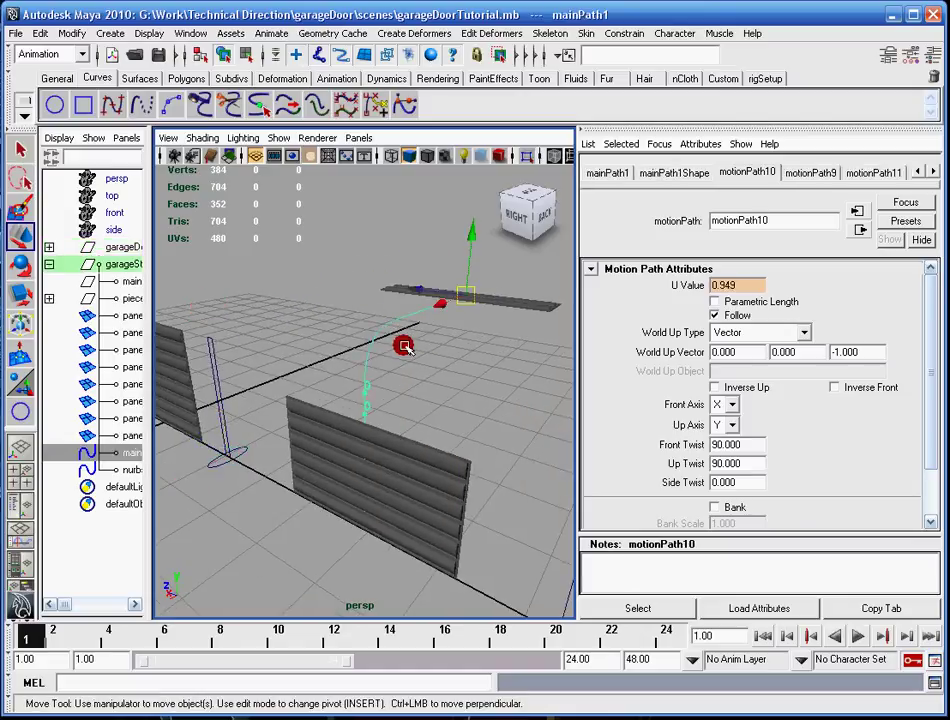
pyautogui.click(403, 346)
pyautogui.keyDown('alt'); pyautogui.moveTo(424, 337); pyautogui.dragTo(290, 337); pyautogui.keyUp('alt')
pyautogui.click(391, 325)
pyautogui.click(371, 322)
pyautogui.click(297, 322)
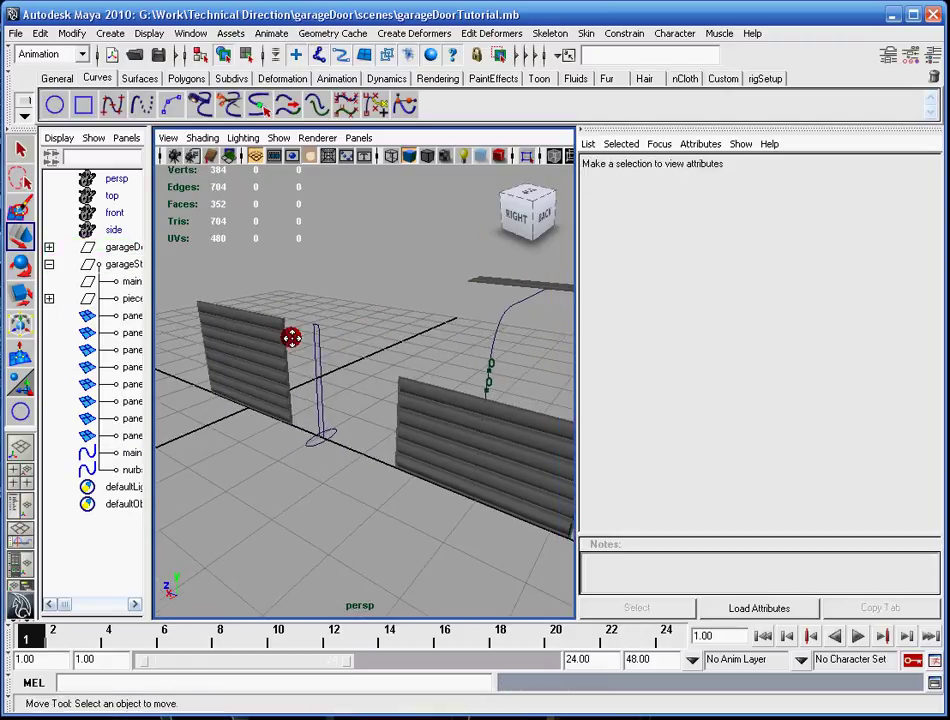
pyautogui.click(333, 435)
pyautogui.moveTo(324, 405)
pyautogui.mouseDown()
pyautogui.moveTo(323, 208)
pyautogui.moveTo(333, 424)
pyautogui.mouseUp()
pyautogui.keyDown('alt'); pyautogui.moveTo(479, 354); pyautogui.dragTo(370, 343); pyautogui.keyUp('alt')
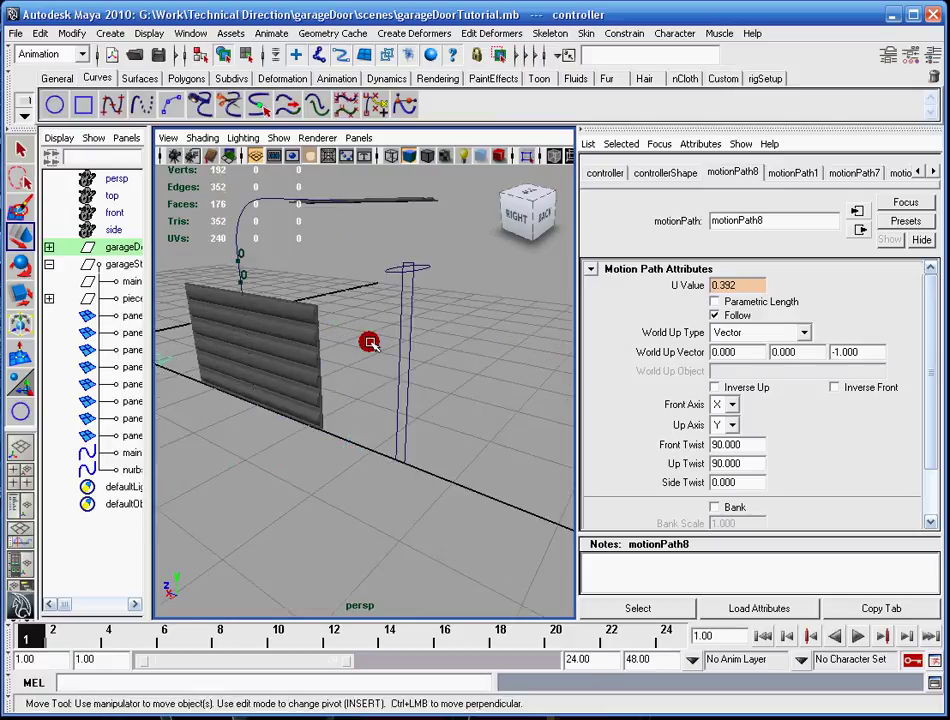
# - Lower the control circle of the door being rigged to its closed position at Translate Y 0
pyautogui.click(433, 251)
pyautogui.moveTo(420, 239); pyautogui.dragTo(387, 480)
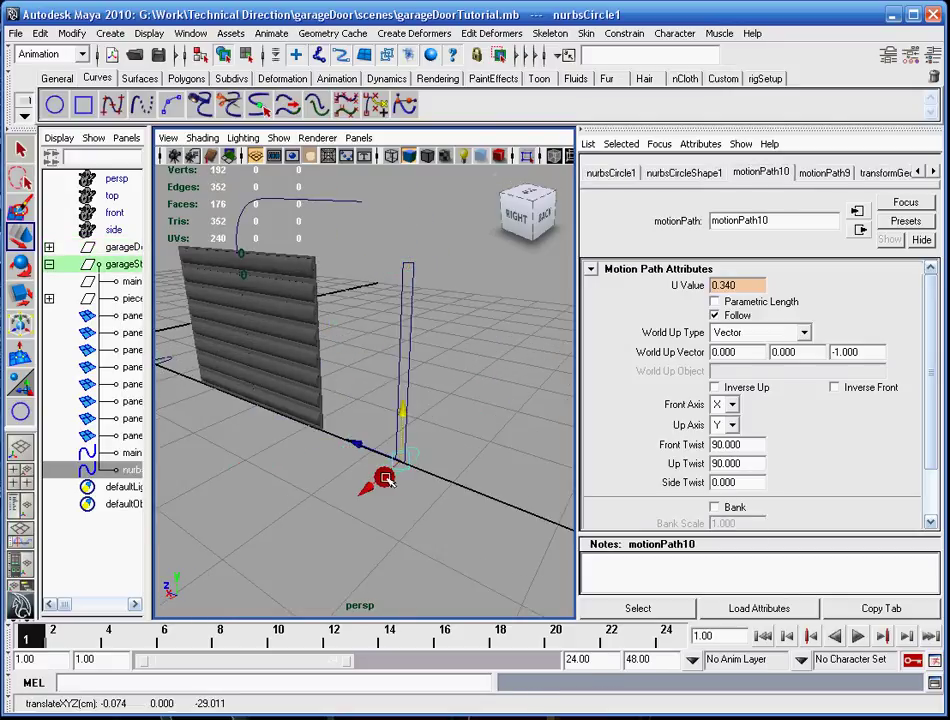
pyautogui.click(358, 445)
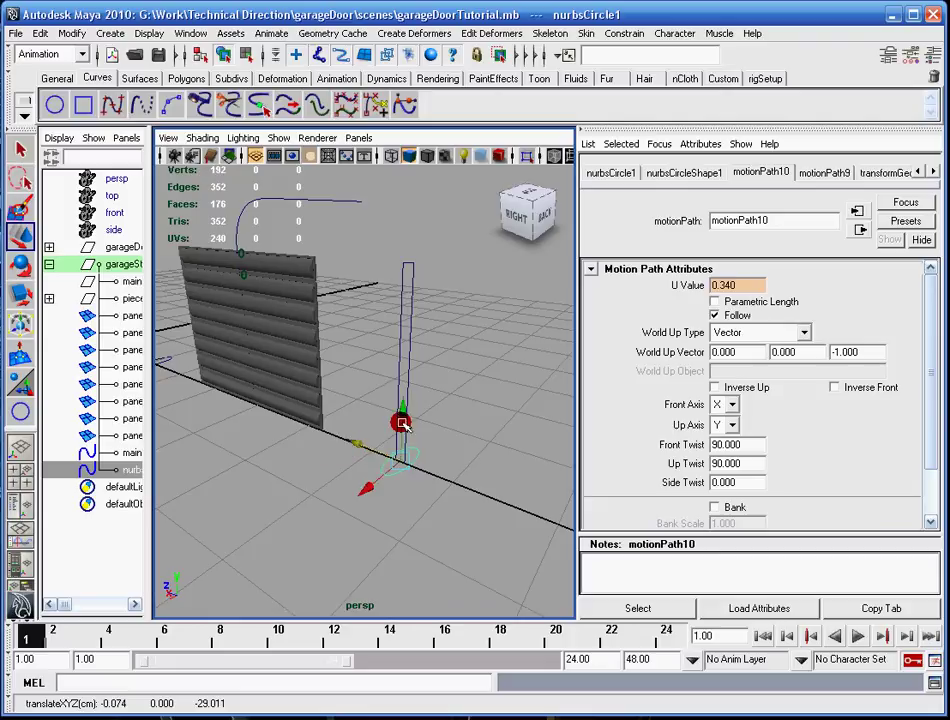
pyautogui.moveTo(401, 422); pyautogui.dragTo(454, 316)
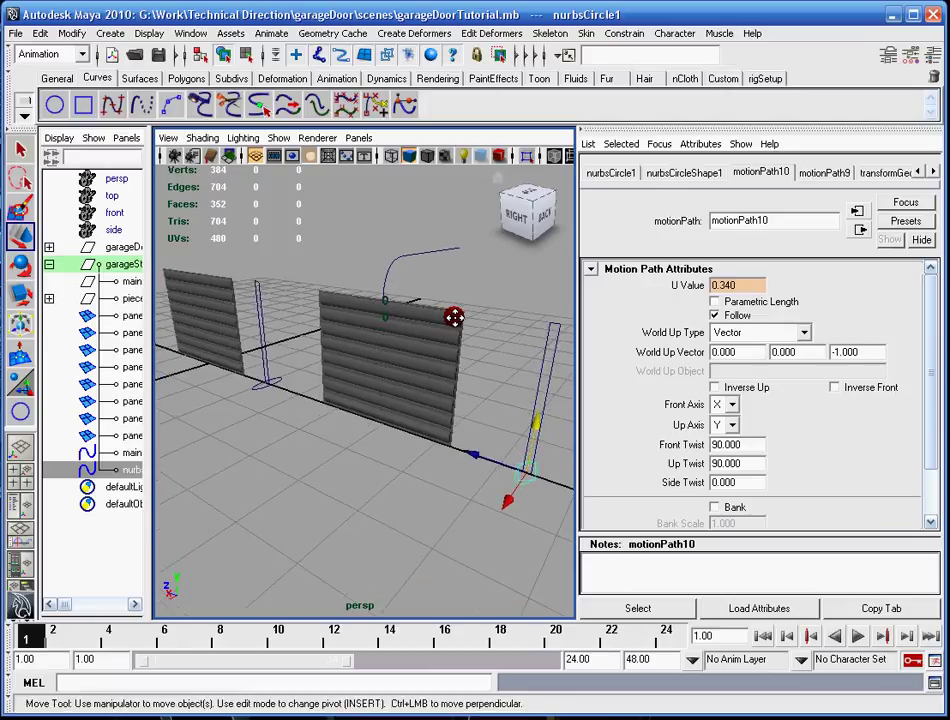
pyautogui.keyDown('alt'); pyautogui.moveTo(401, 285); pyautogui.dragTo(403, 315); pyautogui.keyUp('alt')
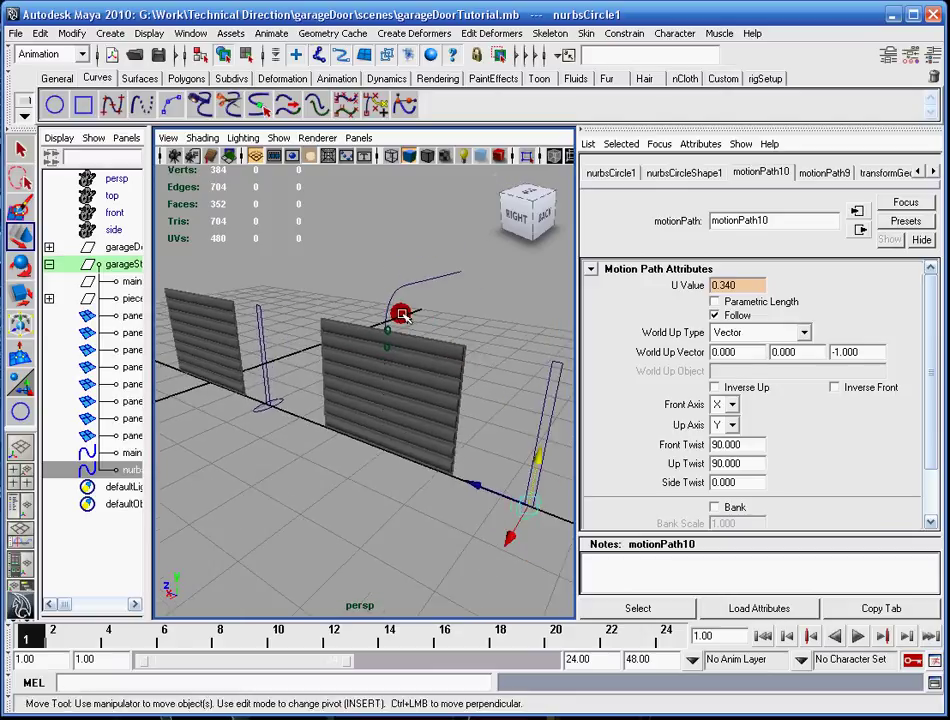